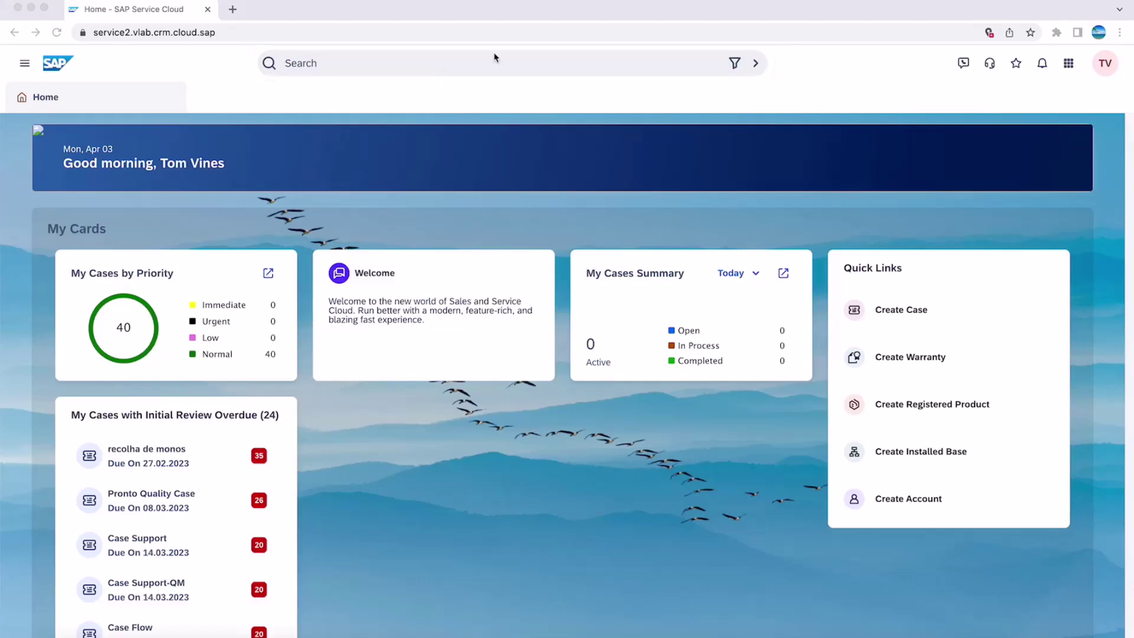
Search everything for 'Bi' and list all matching cases as full search results.
click(655, 63)
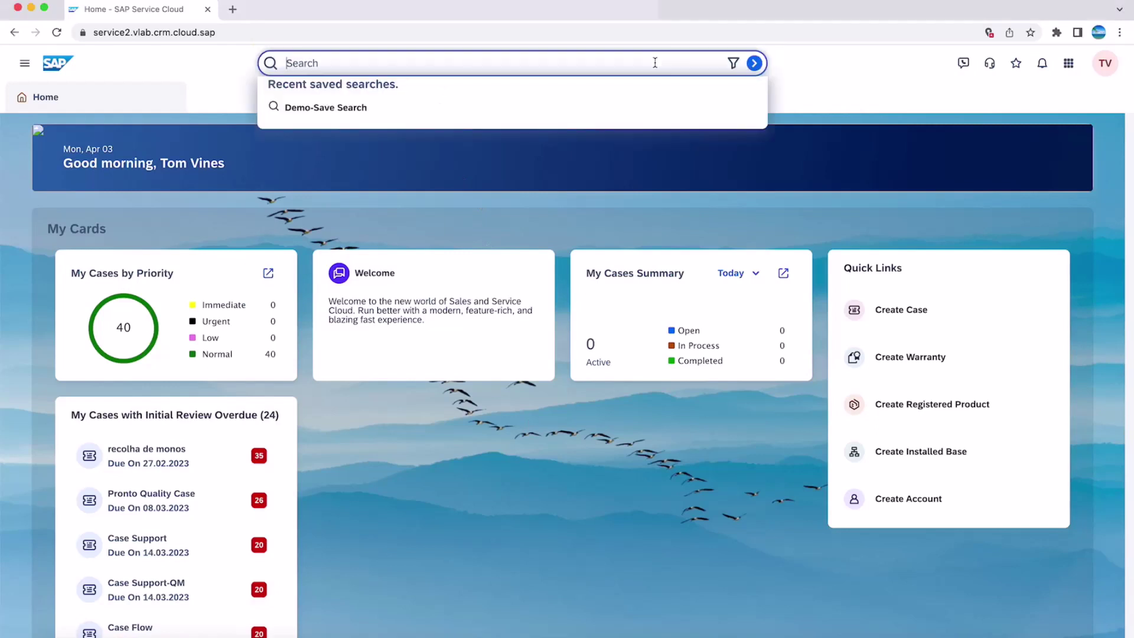
text(Bi*)
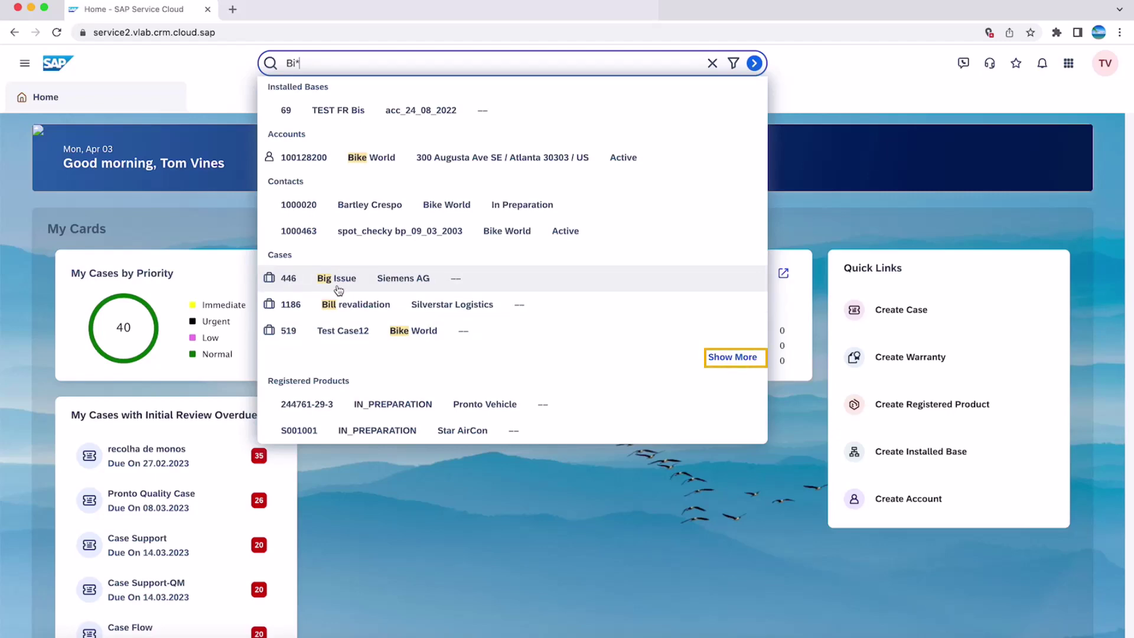
click(727, 358)
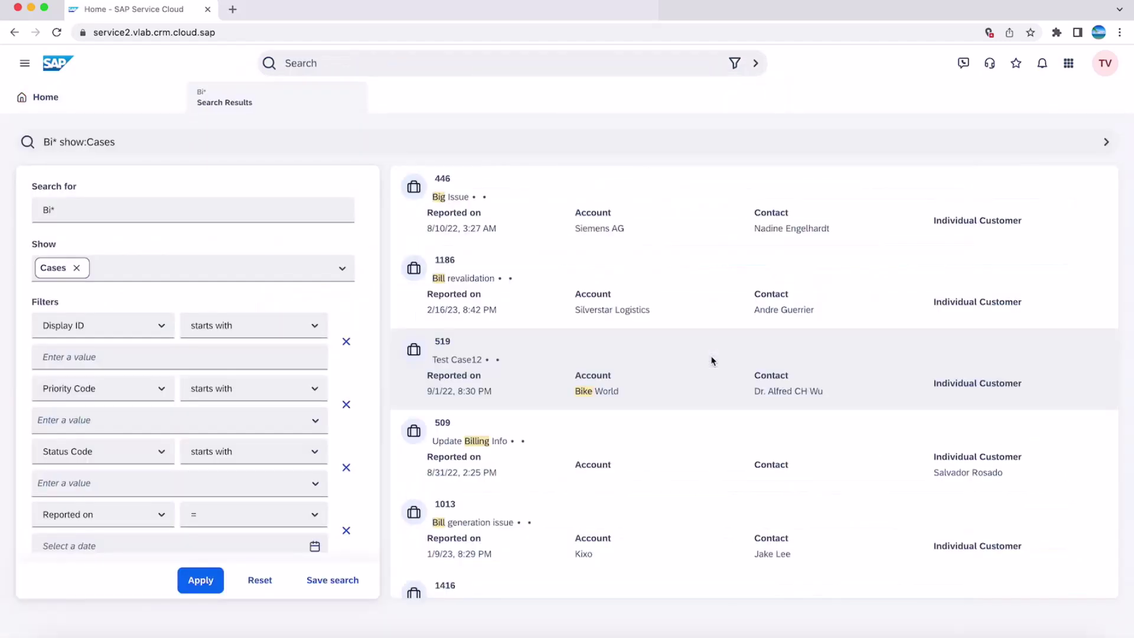
Open case 446 Big Issue in full view, then open the Accounts and Cases lists in separate tabs.
click(443, 179)
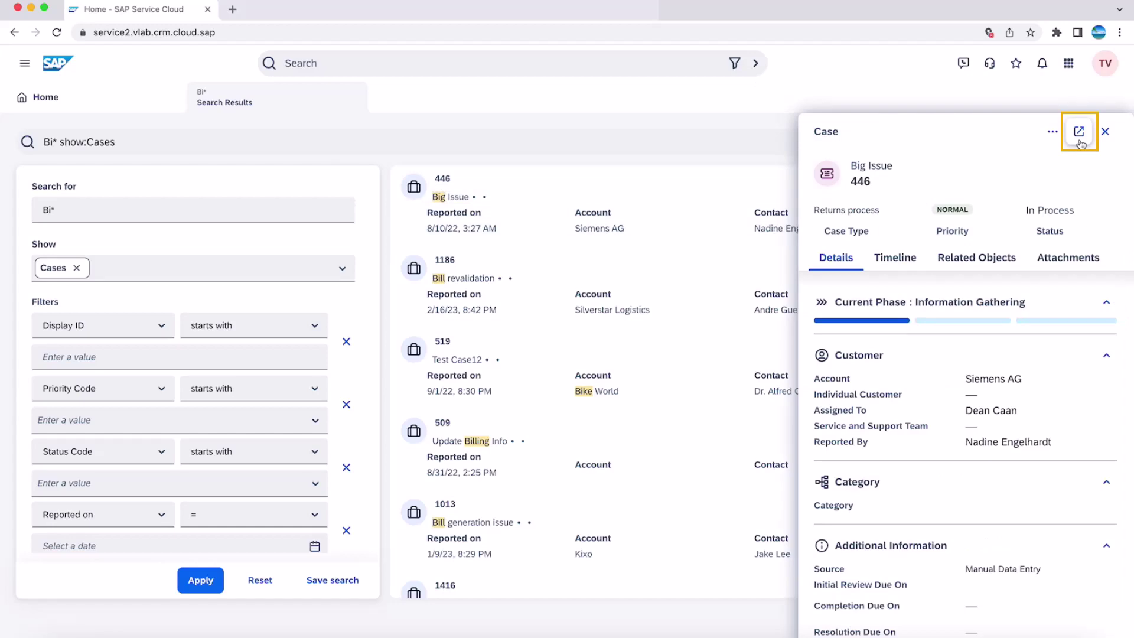
click(1079, 132)
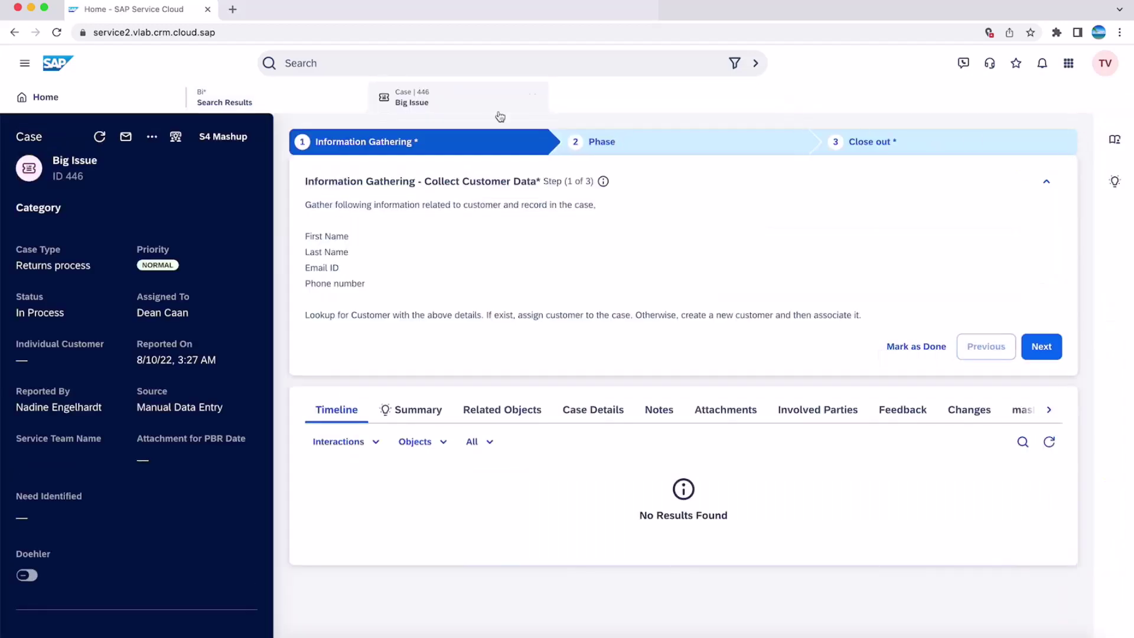
click(24, 63)
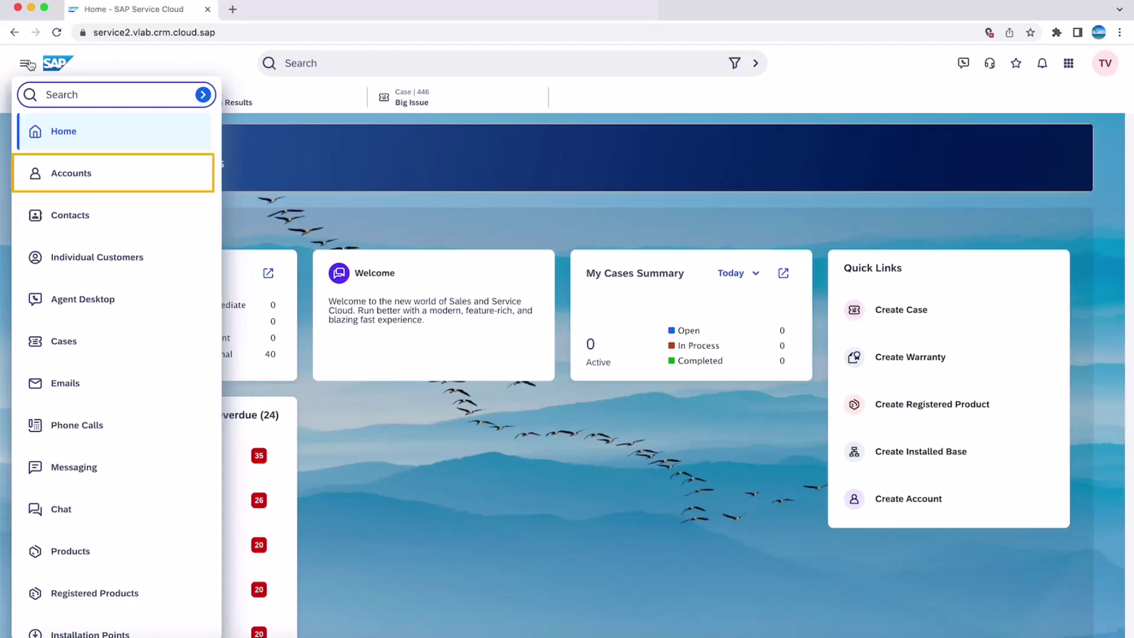
click(65, 173)
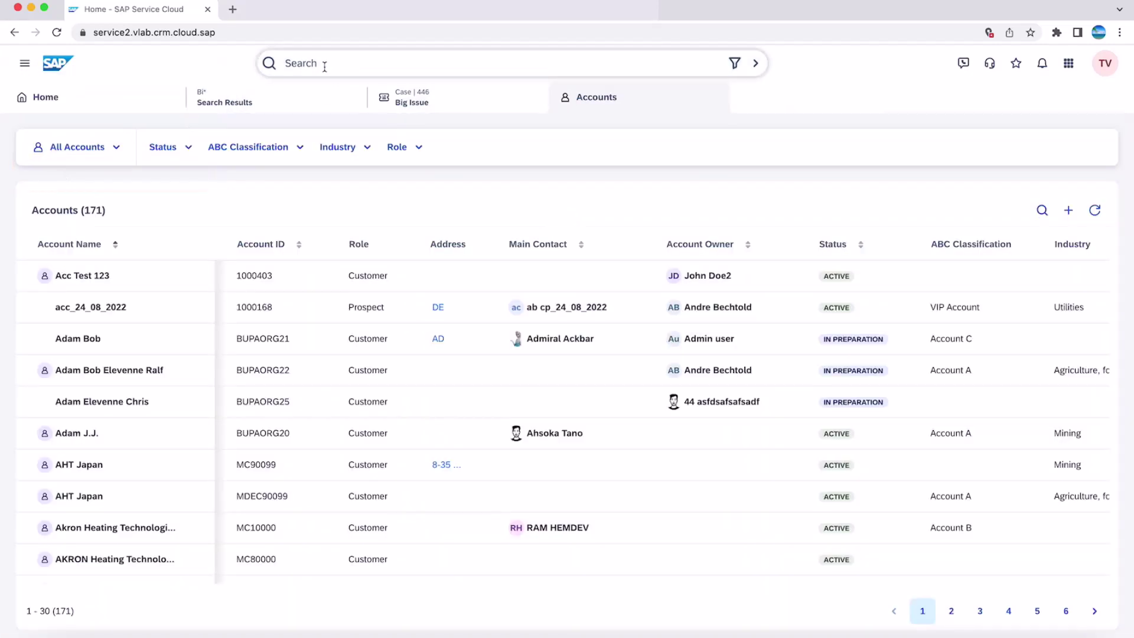
click(25, 63)
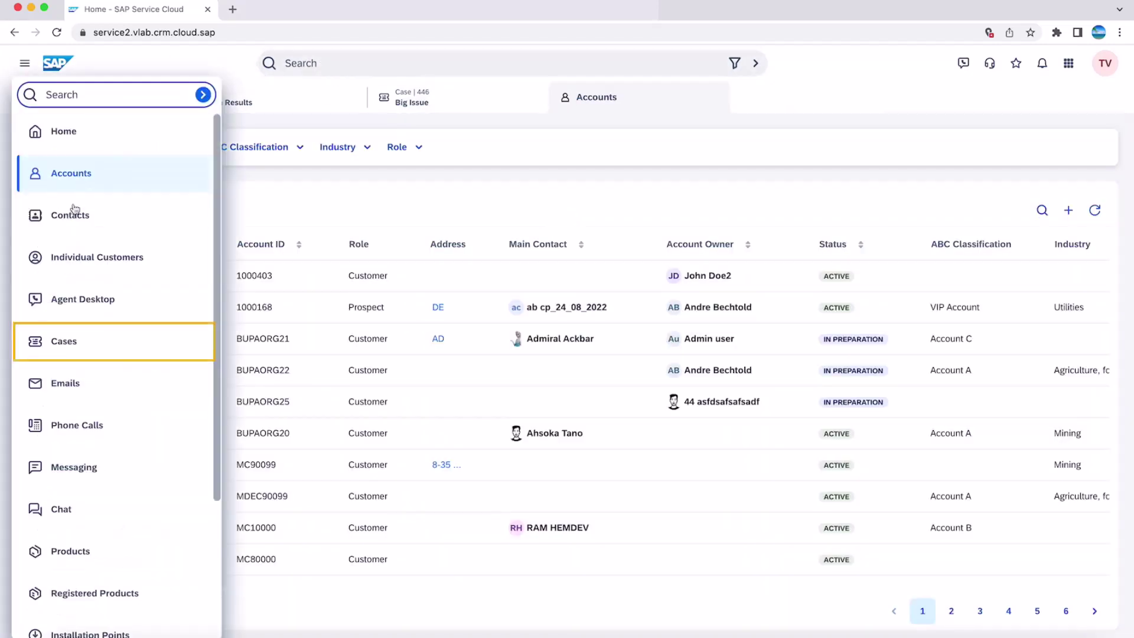
click(83, 344)
click(301, 65)
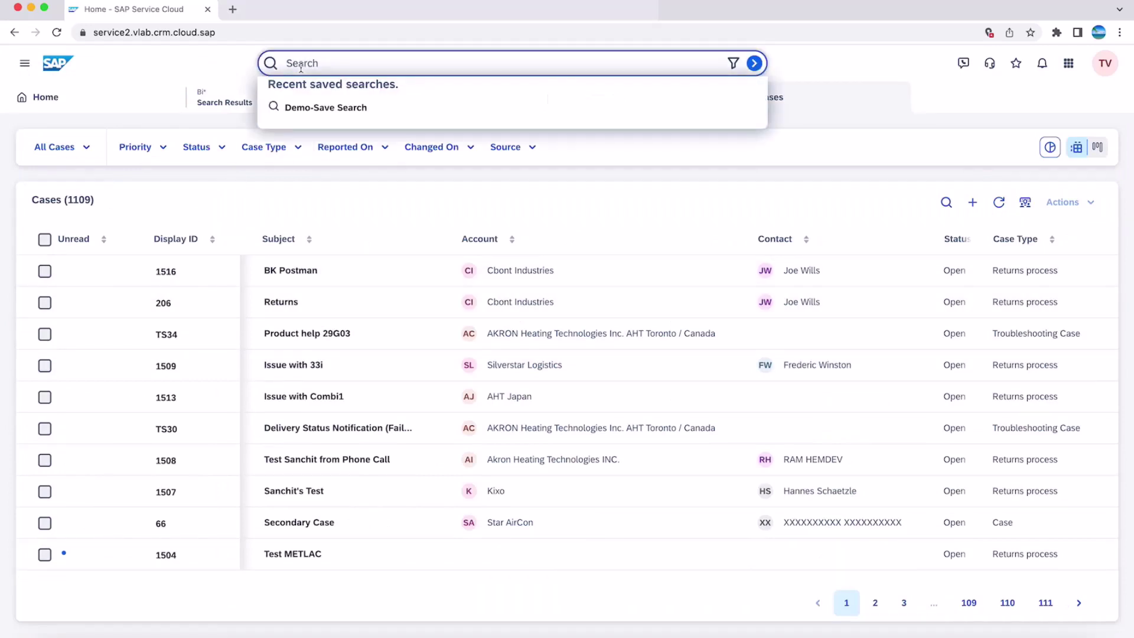
click(488, 179)
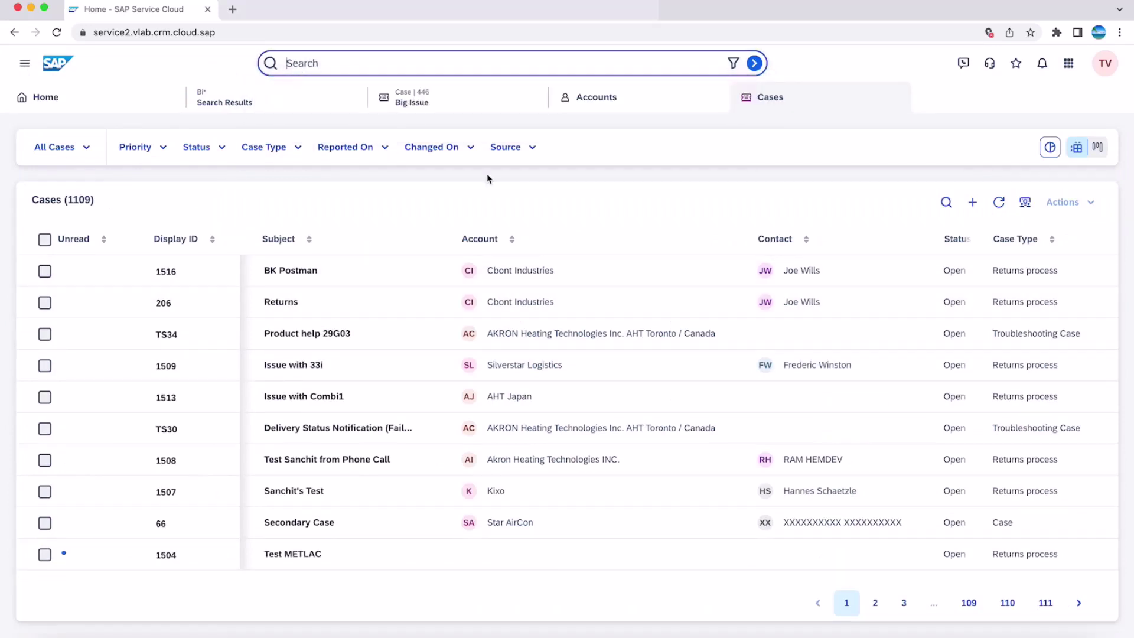
Limit the Bi* global search to Cases only.
click(891, 101)
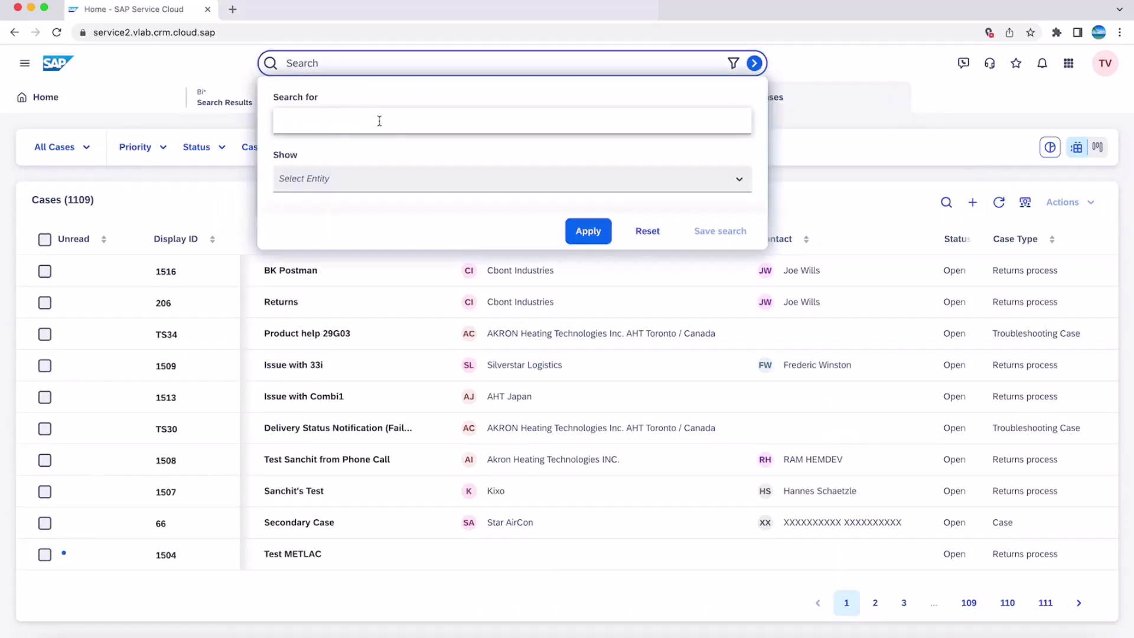
click(738, 180)
click(286, 272)
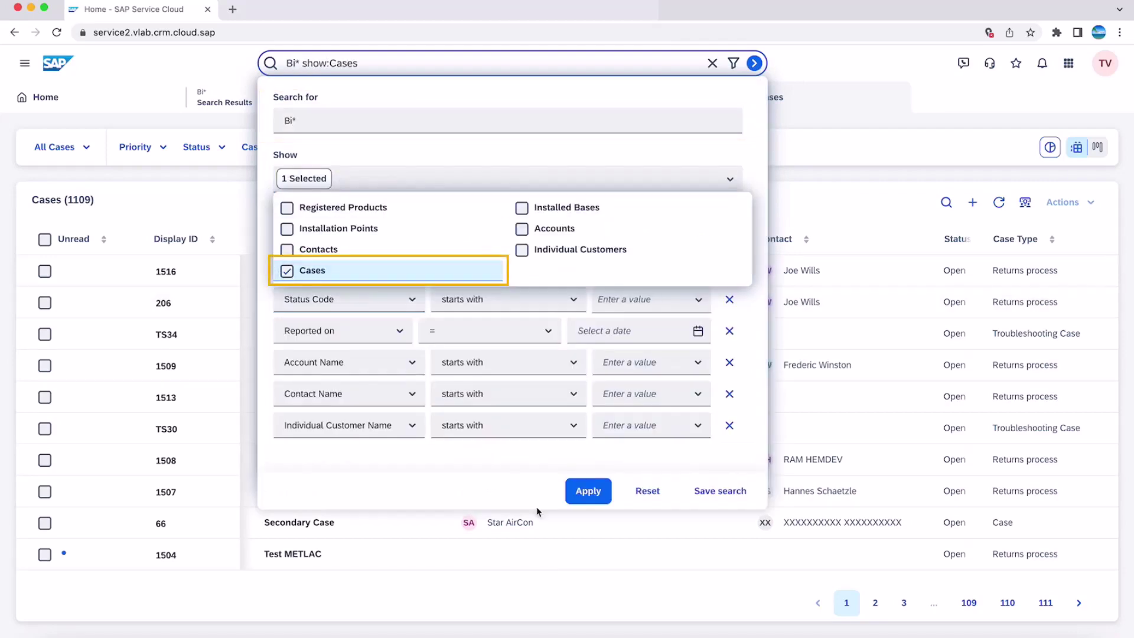
click(586, 490)
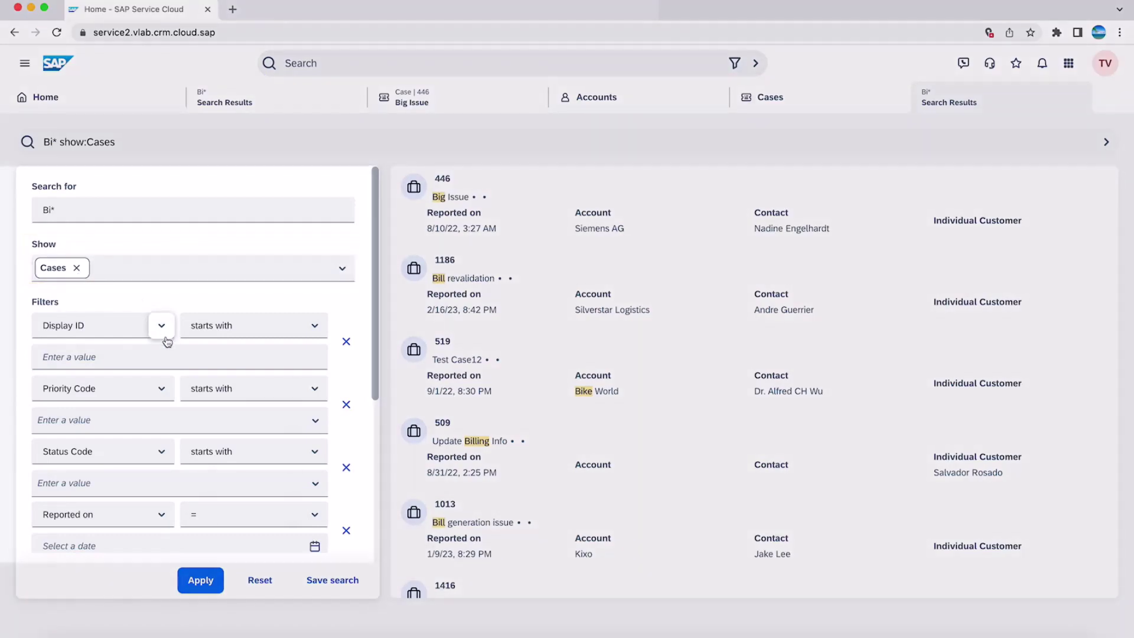
Filter the case results to Account Name contains 'siemens ag', leaving only case 446.
scroll(229, 413, down, 4)
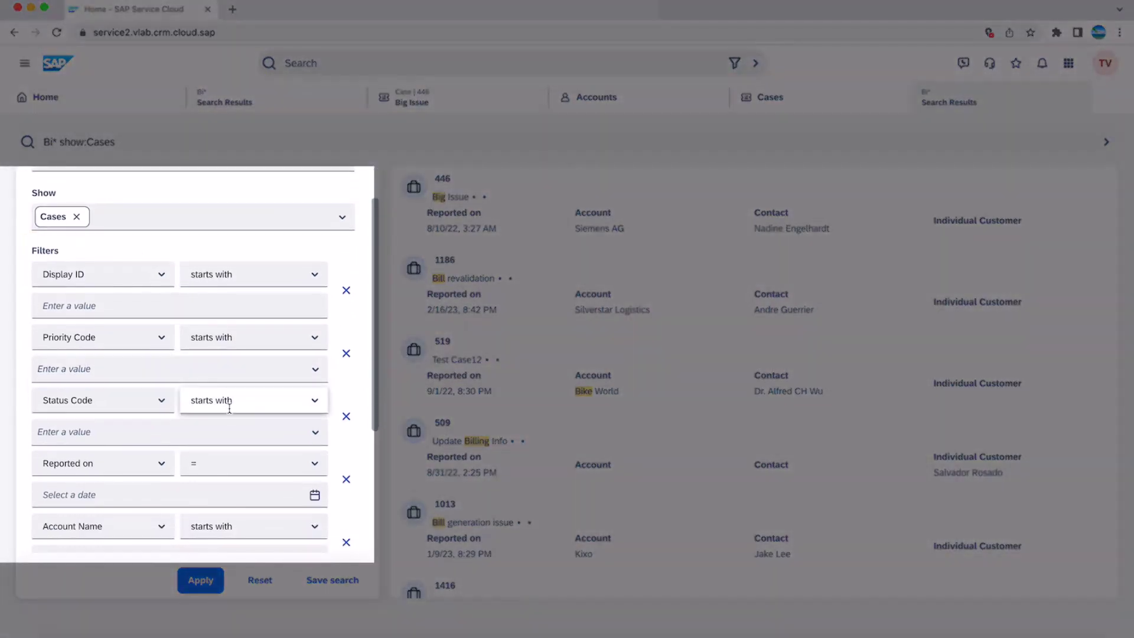
scroll(227, 432, down, 2)
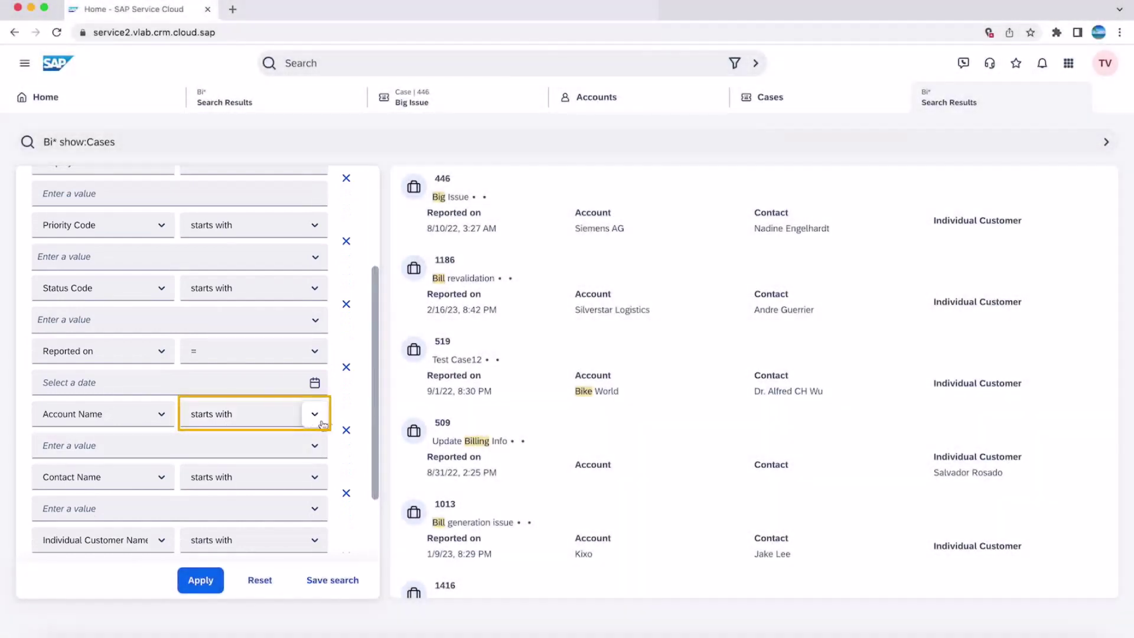
click(311, 414)
click(250, 464)
click(163, 440)
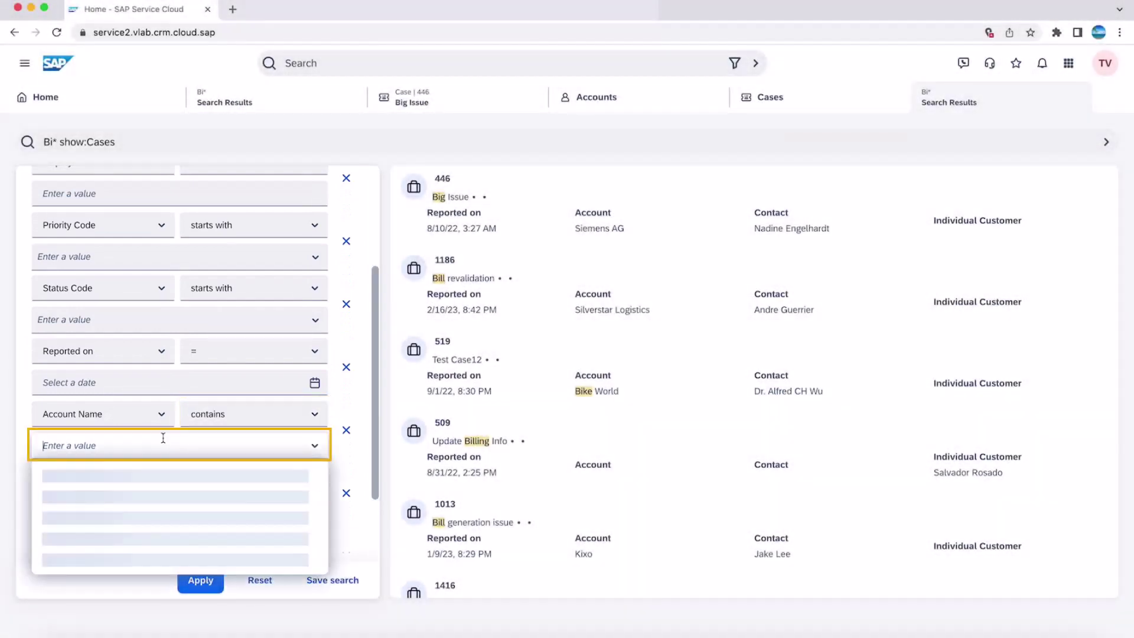
text(Siem)
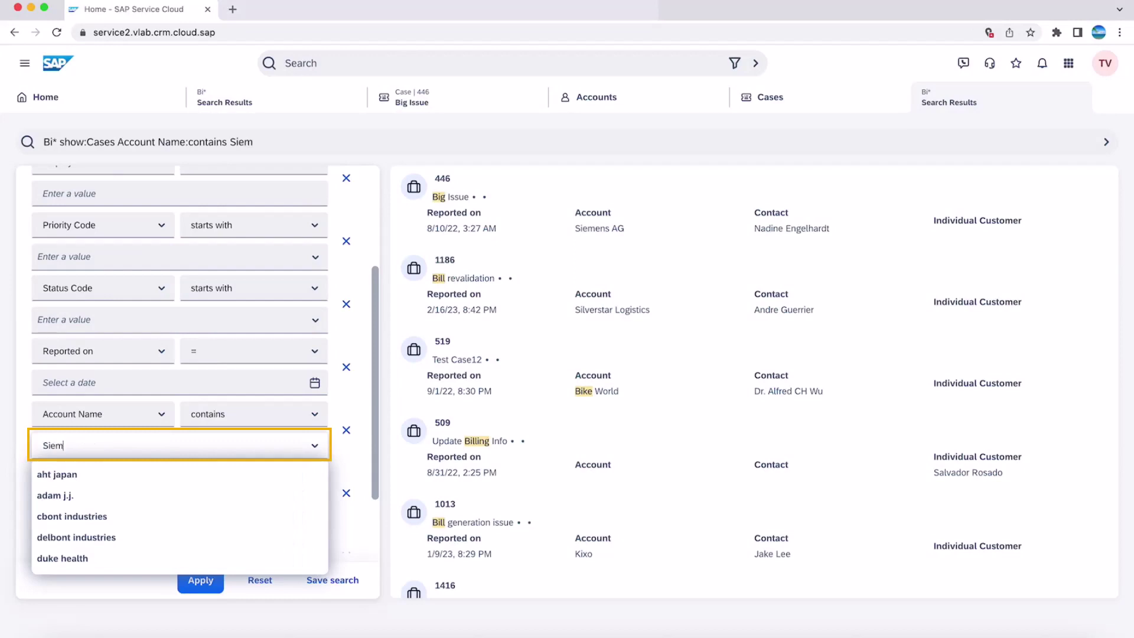
click(90, 486)
click(200, 580)
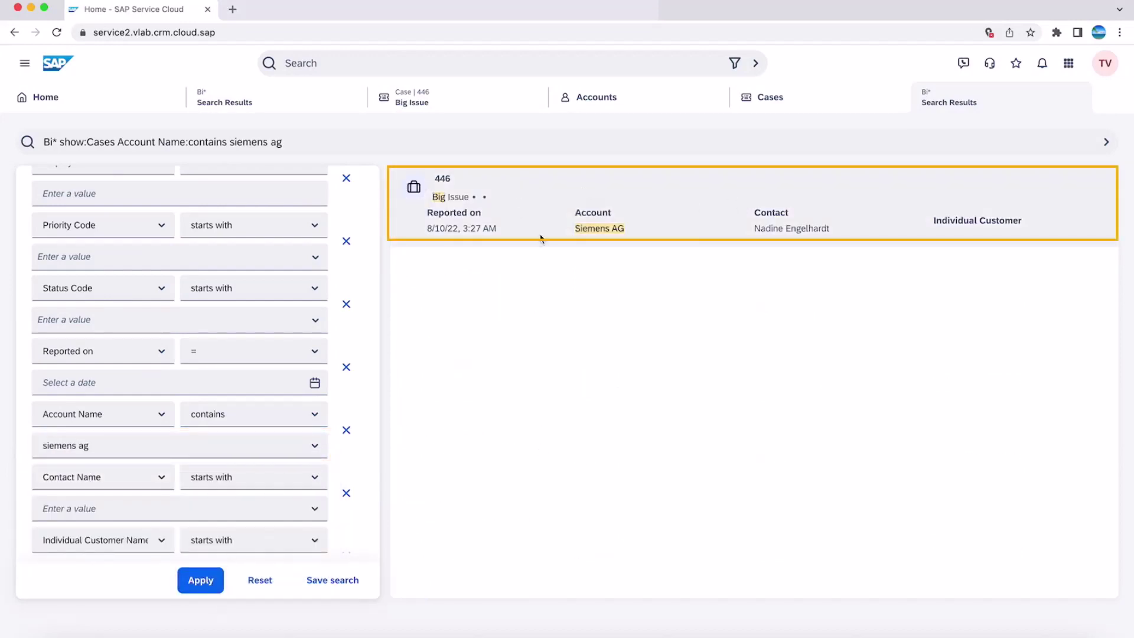
Save the filtered search as 'Demo Save Search 2' and confirm it appears in the saved searches list.
click(354, 582)
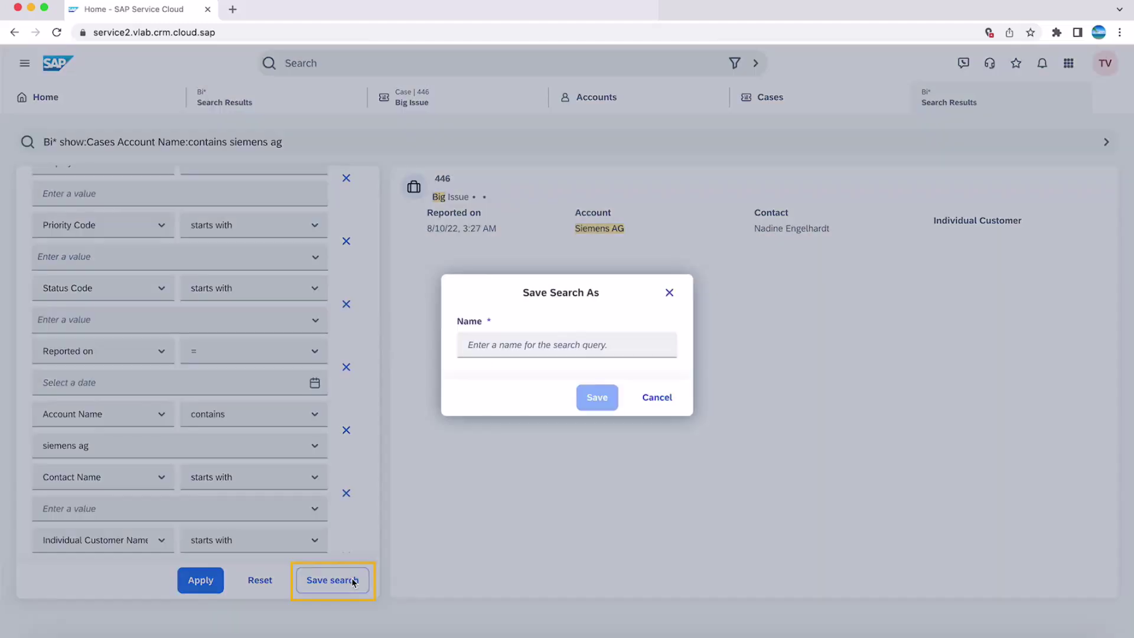
text(Demo S)
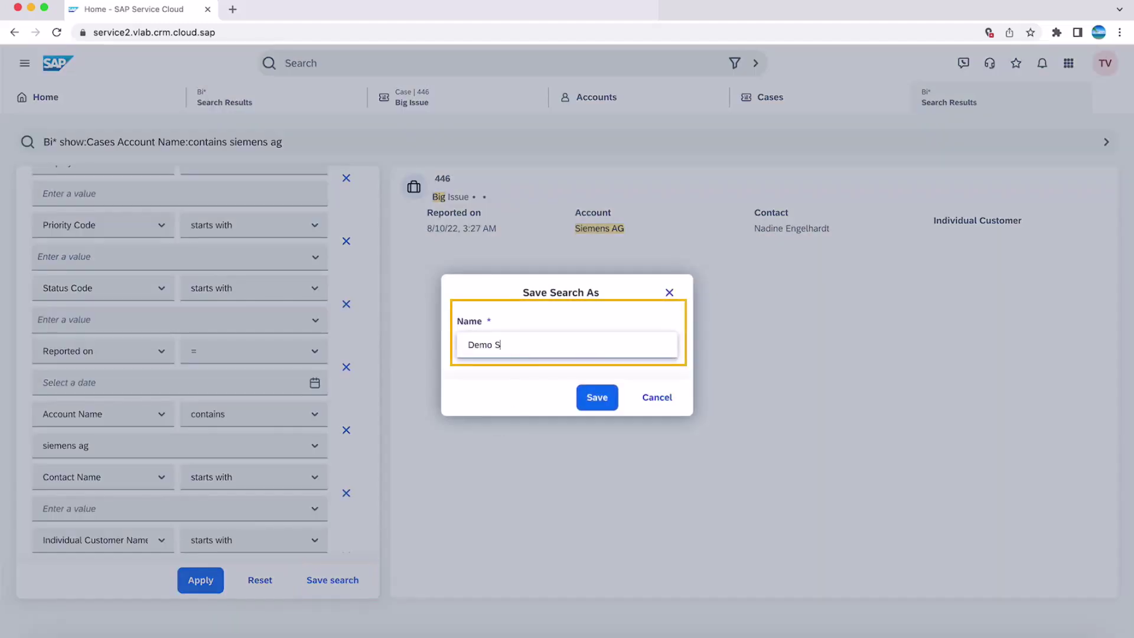
text(ave Search 2)
click(597, 397)
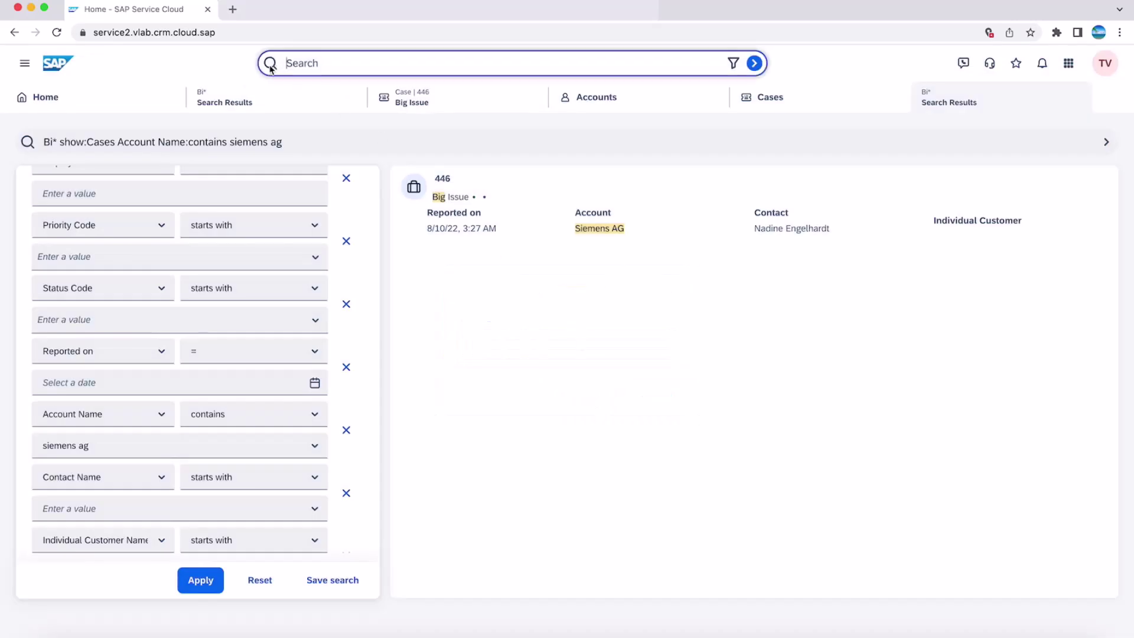
click(182, 106)
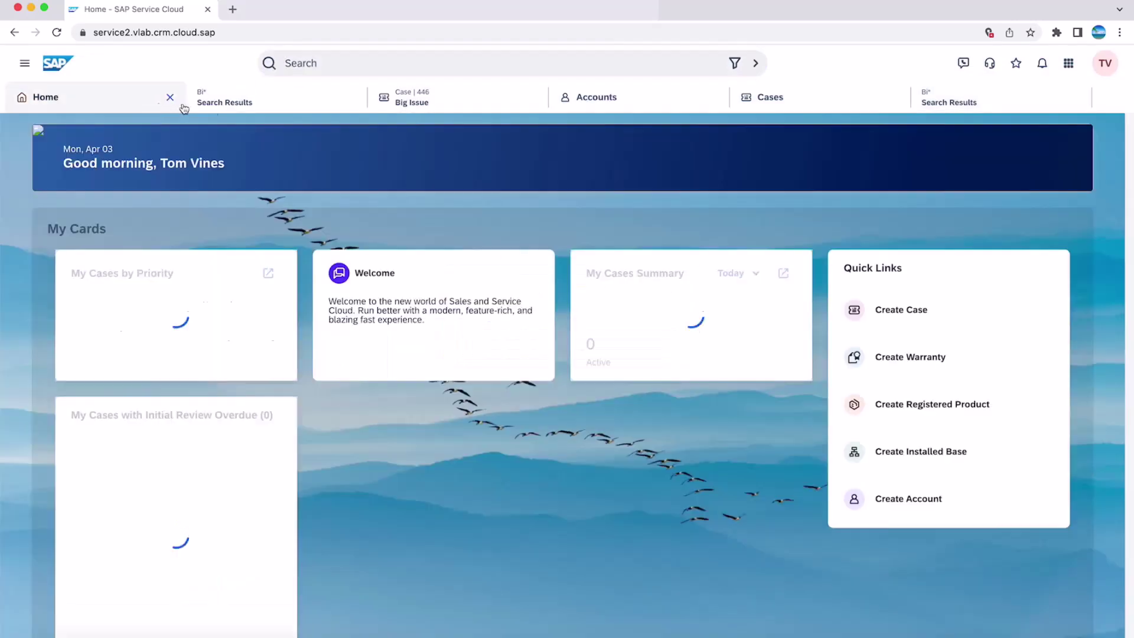
click(288, 62)
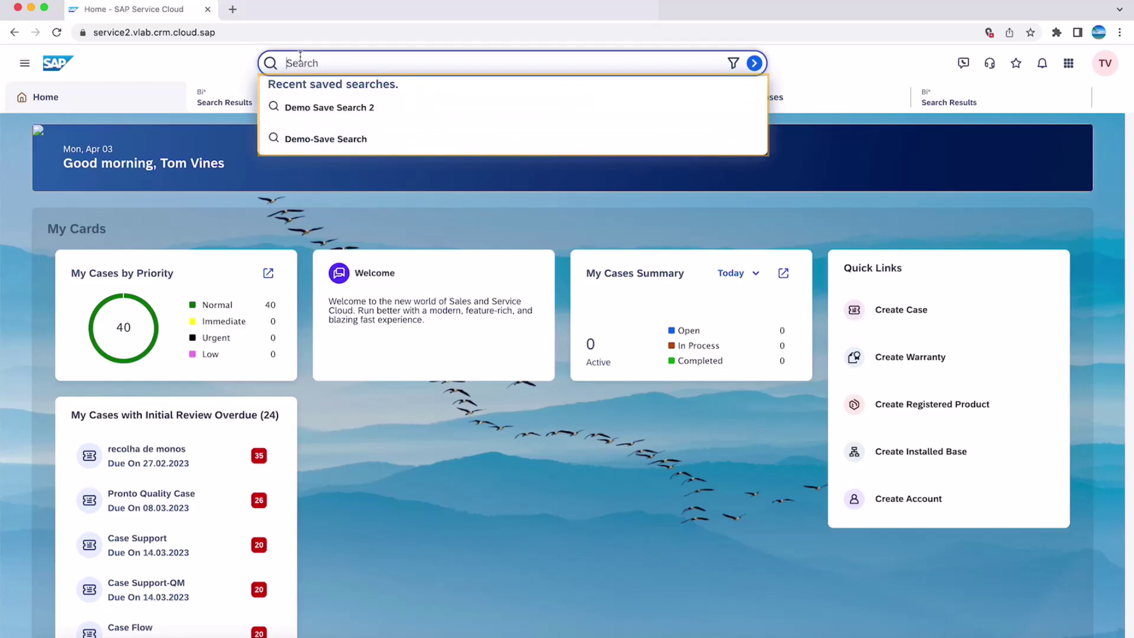
click(235, 67)
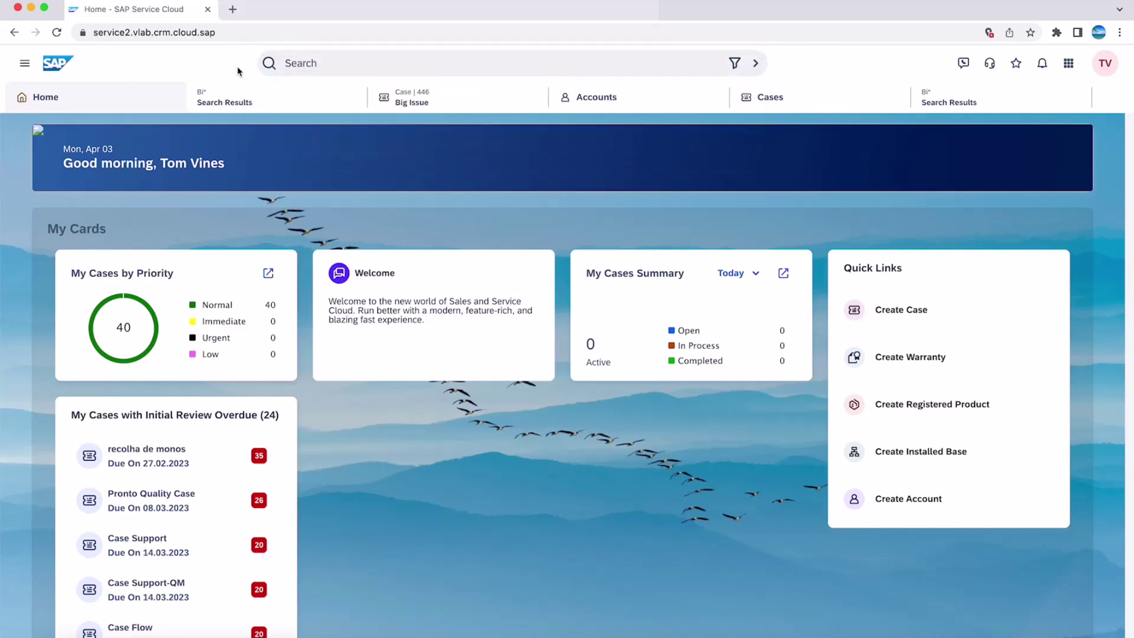
Go to Settings > All Settings > Global Search Filter Configuration.
click(1103, 70)
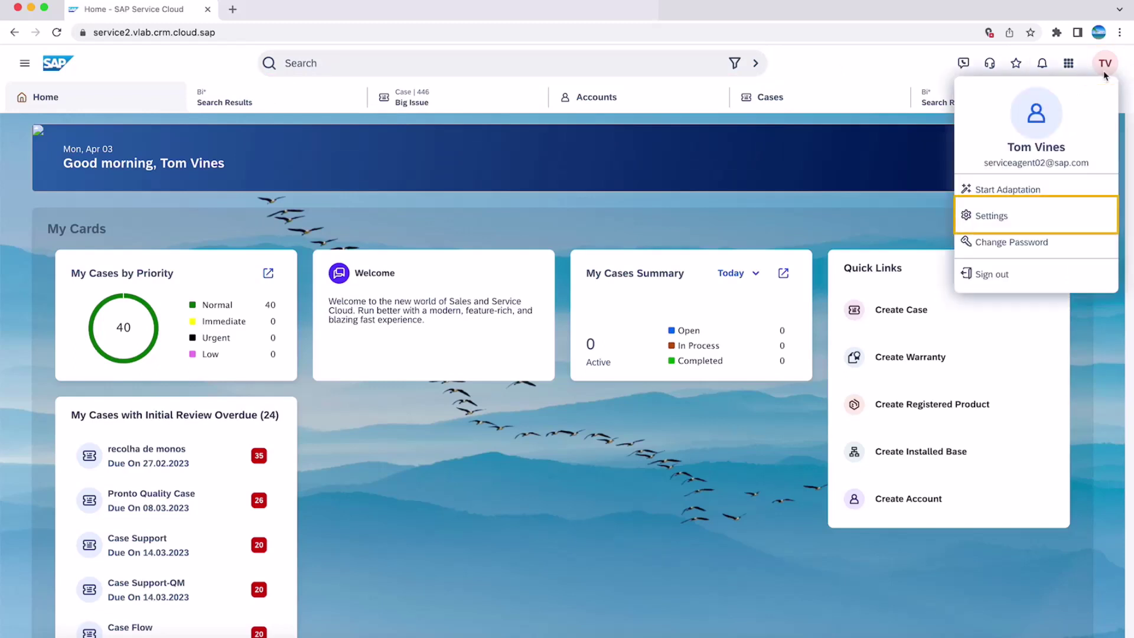
click(992, 215)
click(151, 144)
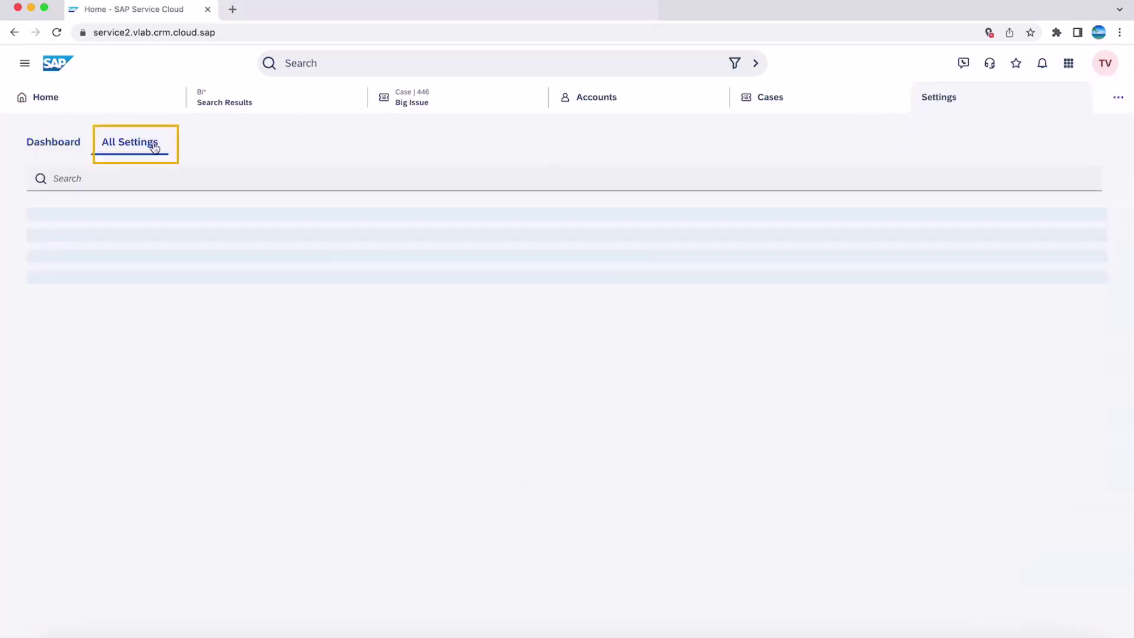
scroll(385, 440, down, 1)
scroll(385, 440, down, 5)
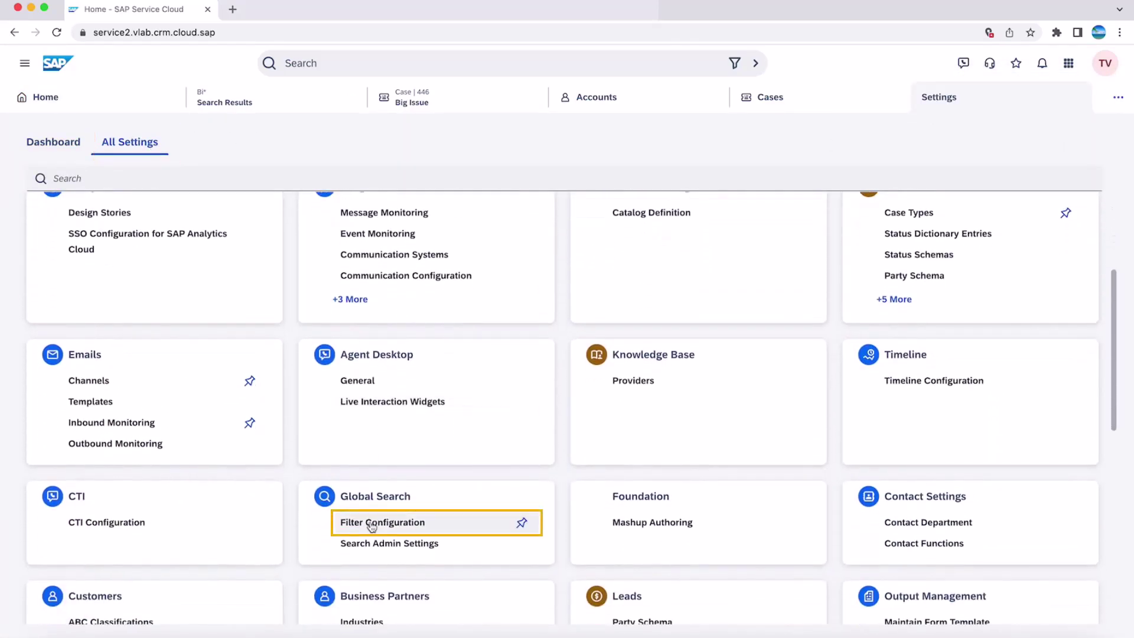
click(372, 523)
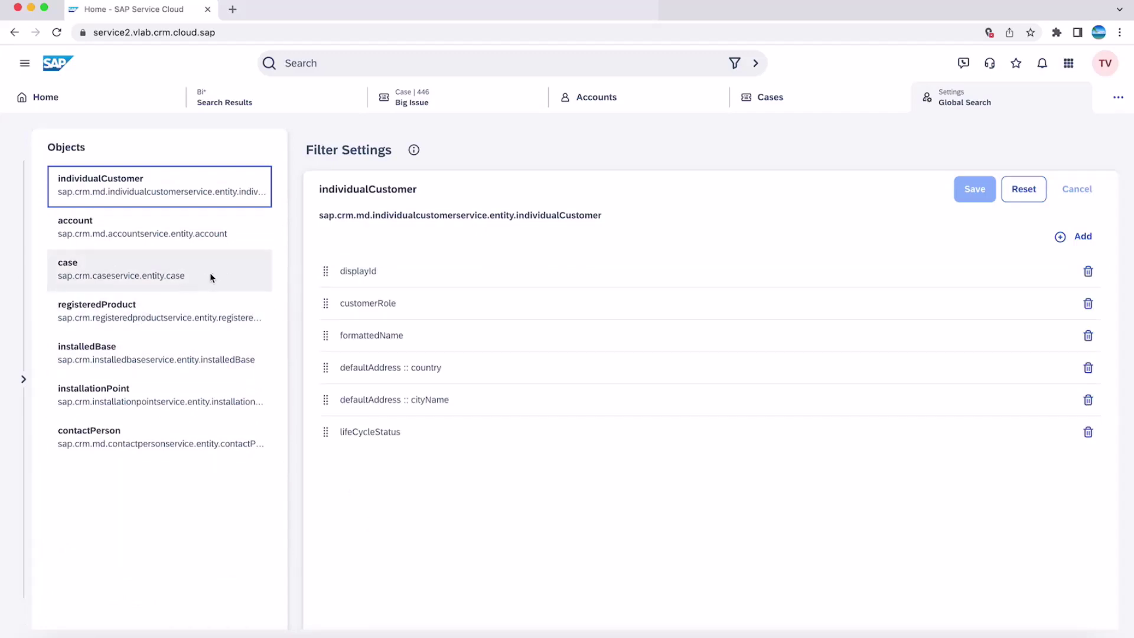
On the account object, delete the lifeCycleStatus filter field and save.
click(241, 238)
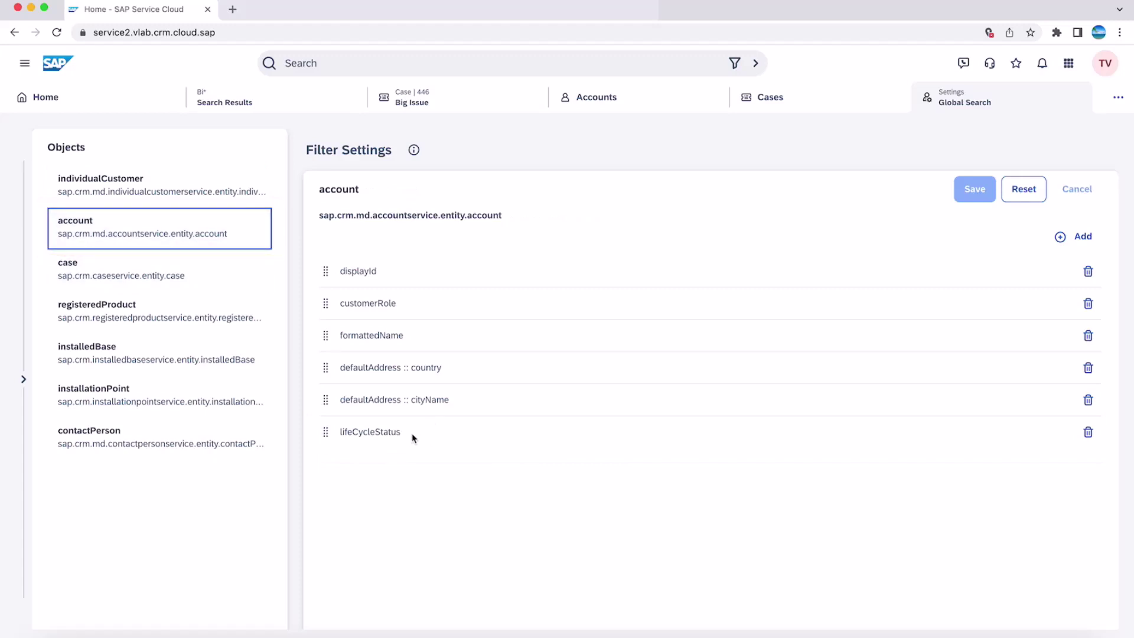
click(1087, 440)
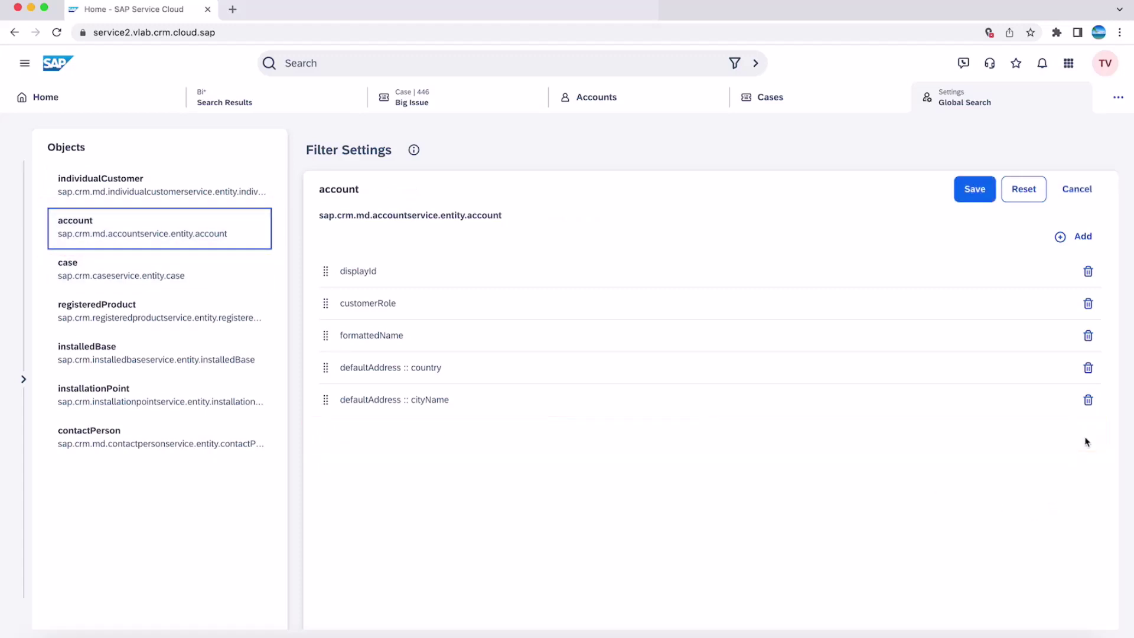
click(975, 201)
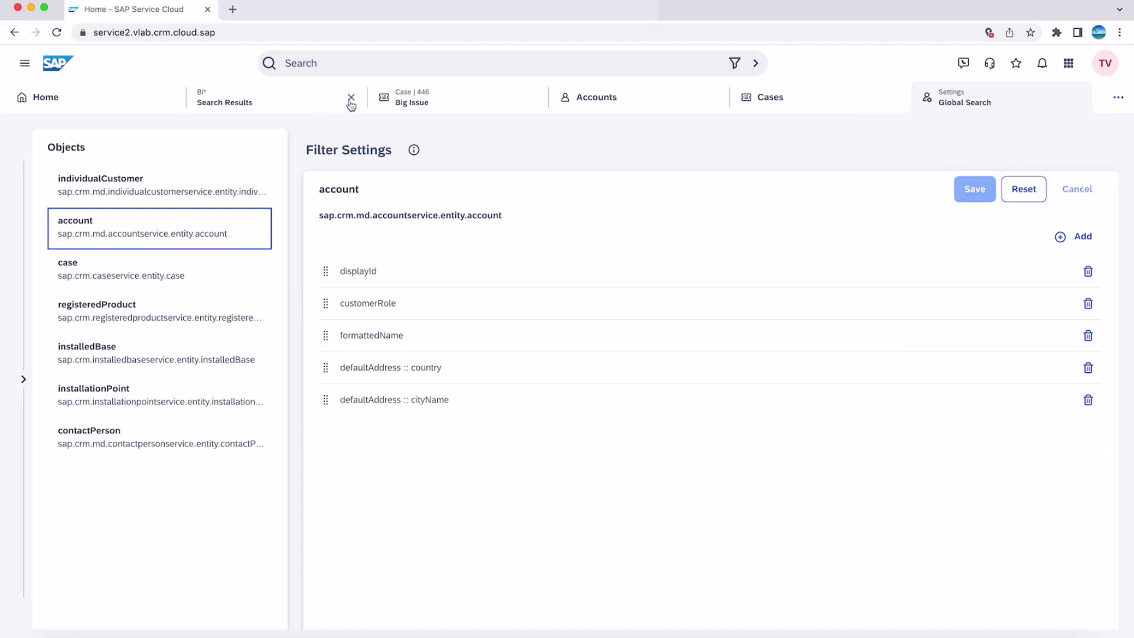
Close the old search results and accounts tabs, then reopen the Accounts list.
click(351, 100)
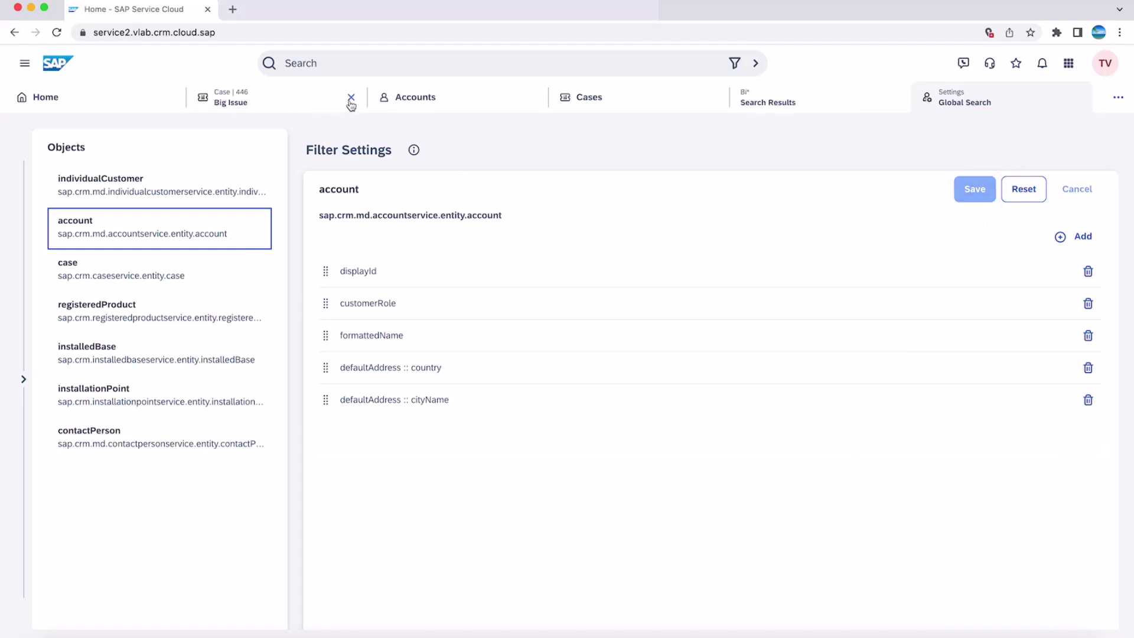
click(430, 105)
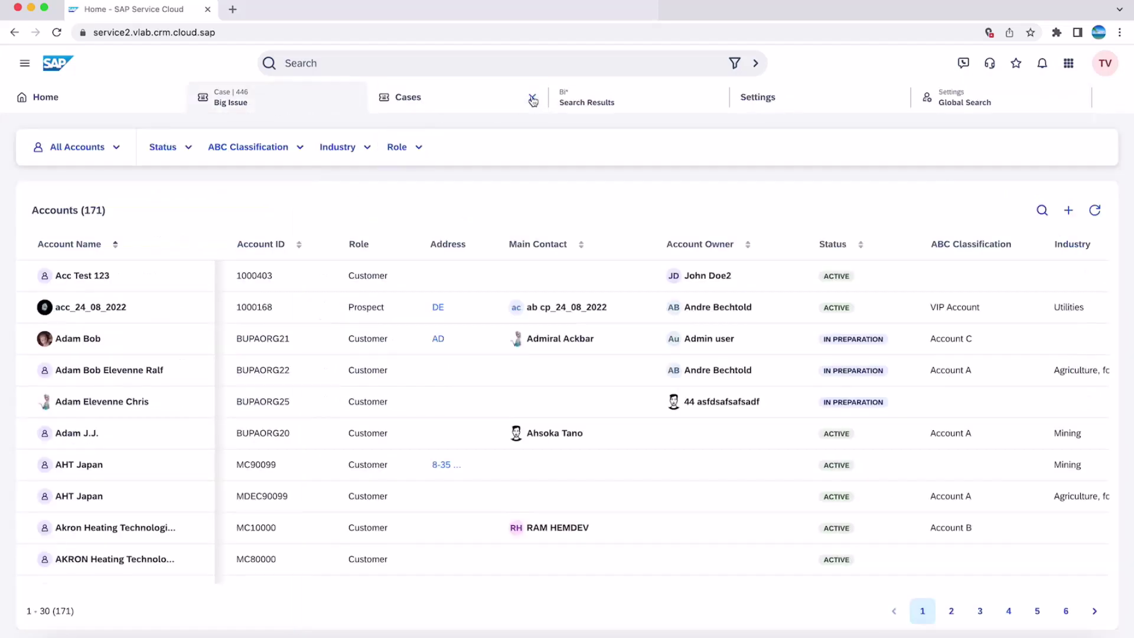
click(532, 98)
click(24, 64)
click(70, 173)
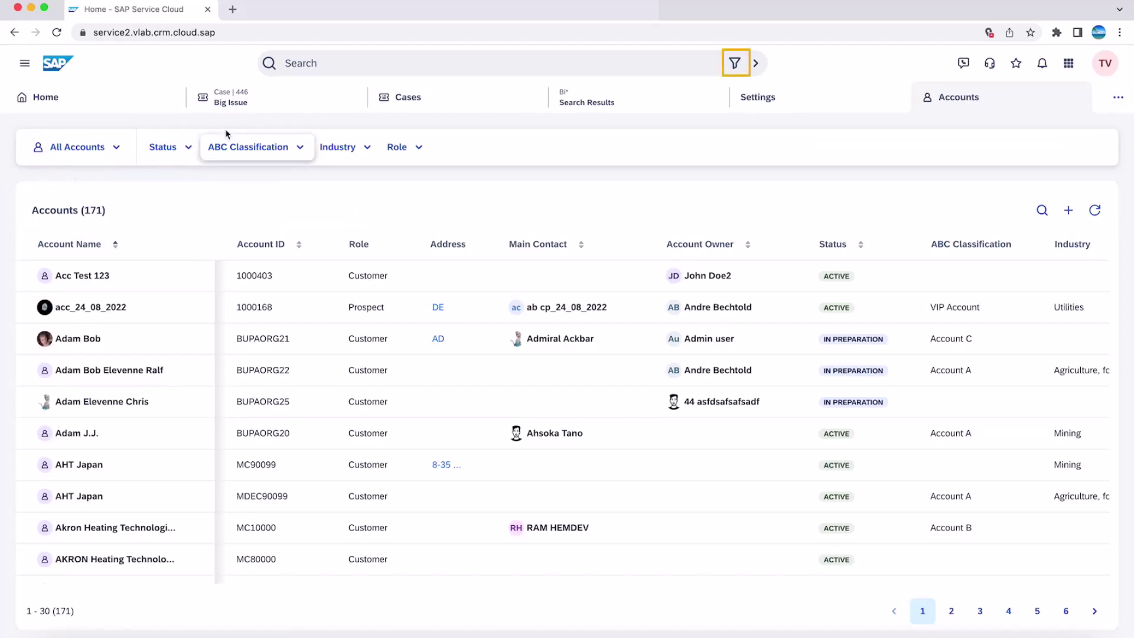
Limit the global search to Accounts only.
click(734, 62)
click(312, 178)
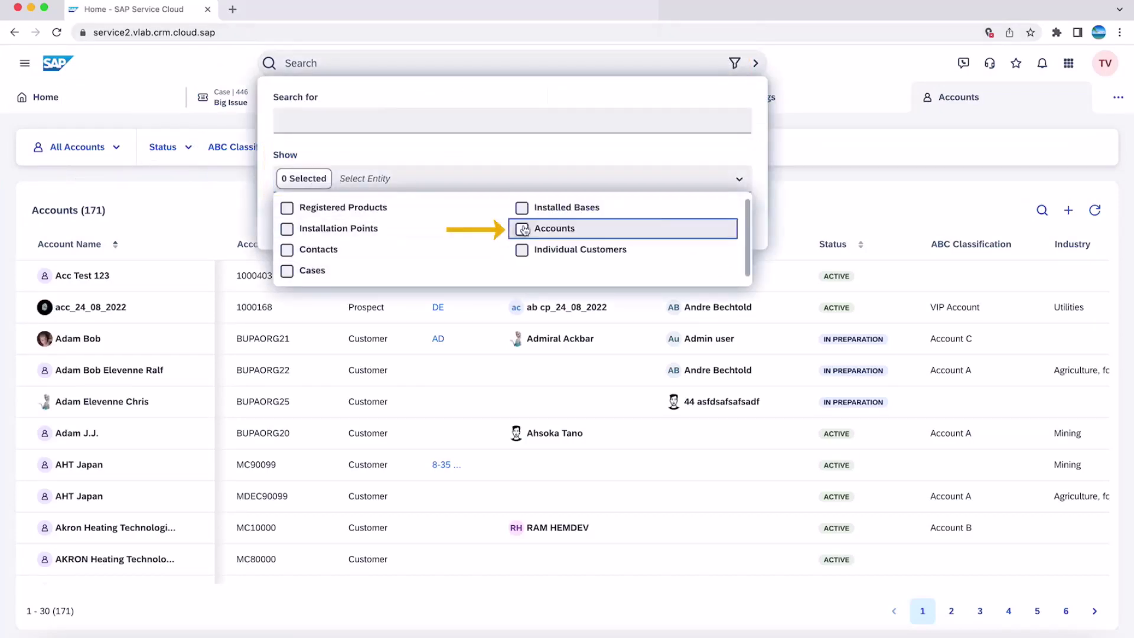
click(609, 228)
click(591, 491)
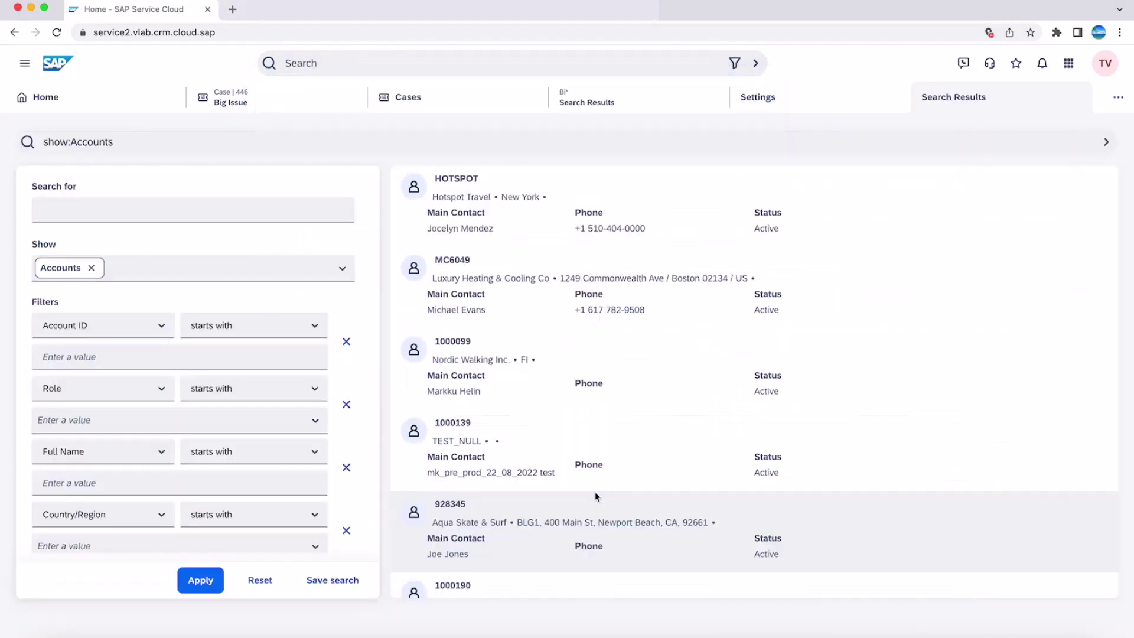
Add a filter row and browse the available account filter fields without choosing one.
scroll(328, 483, down, 2)
scroll(327, 482, down, 5)
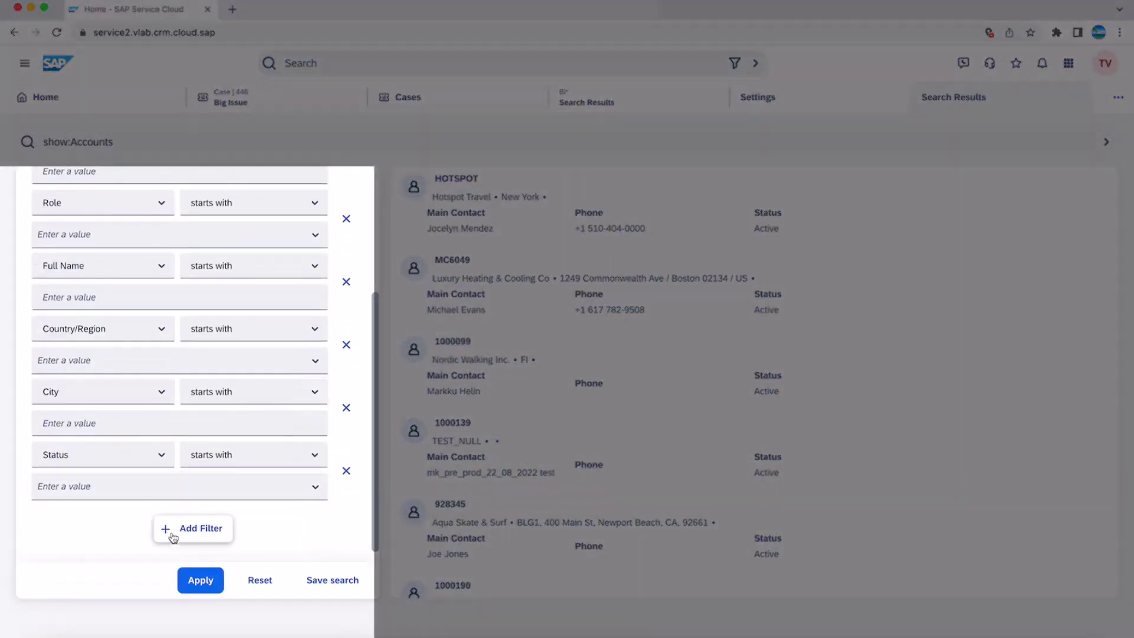
click(172, 531)
click(160, 518)
scroll(124, 582, down, 4)
scroll(124, 582, down, 2)
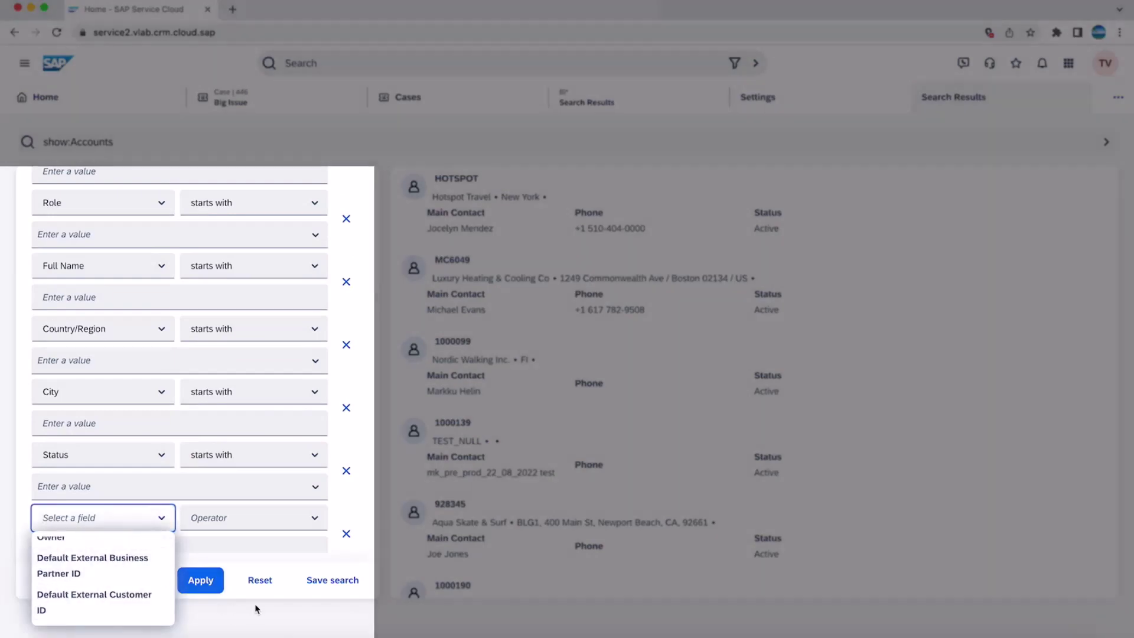
click(248, 585)
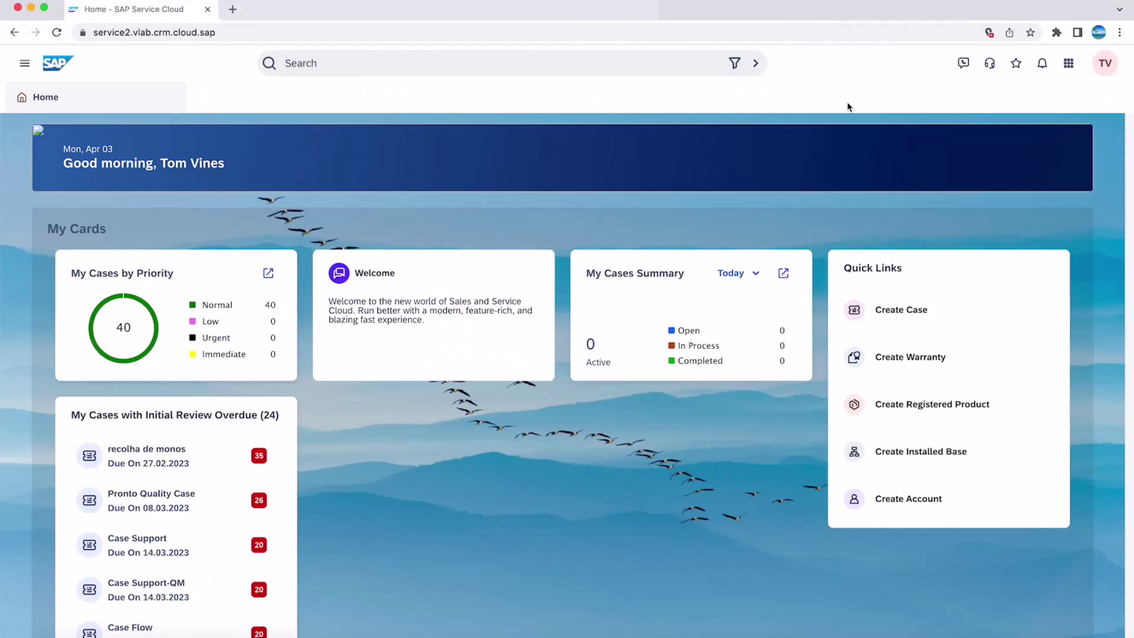
Return to Settings > All Settings > Global Search Filter Configuration, showing individualCustomer's six fields.
click(1105, 63)
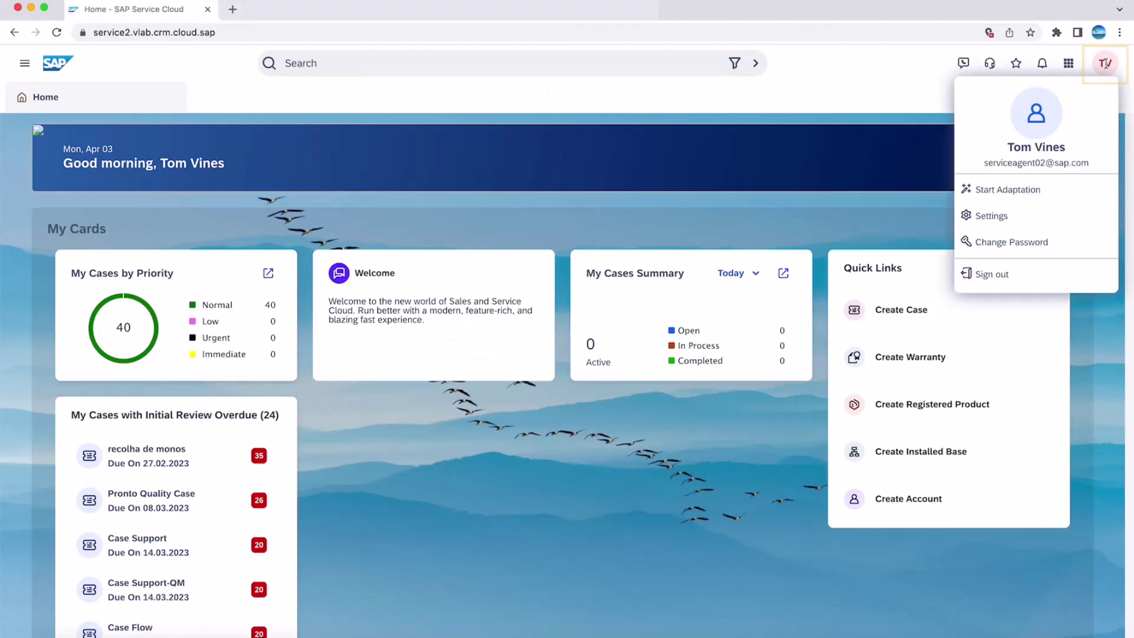
click(984, 216)
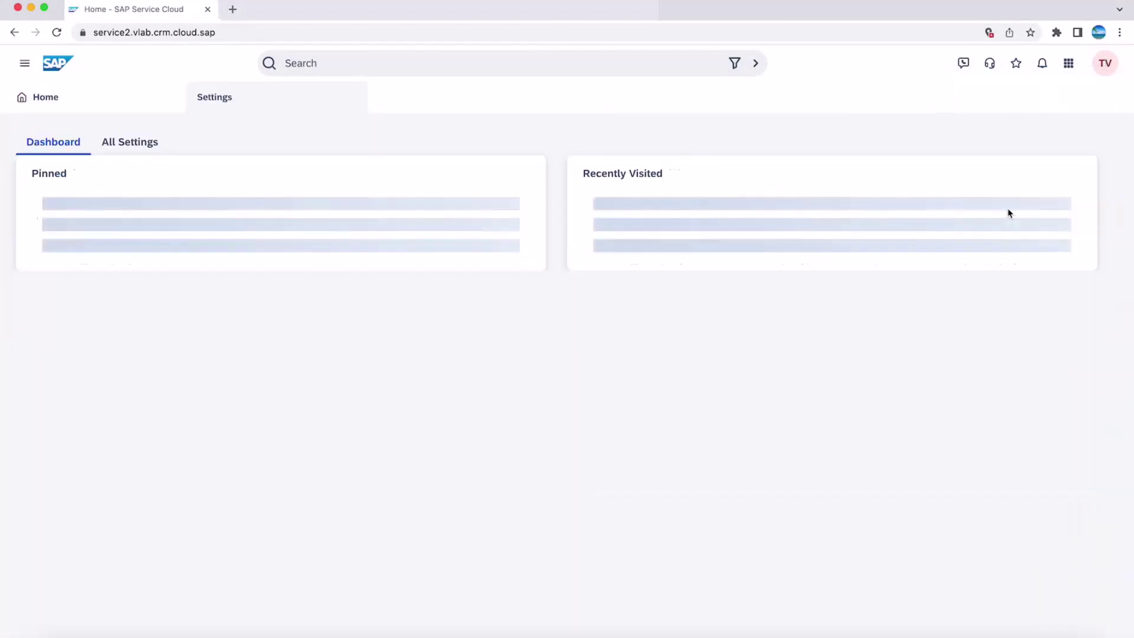
click(136, 143)
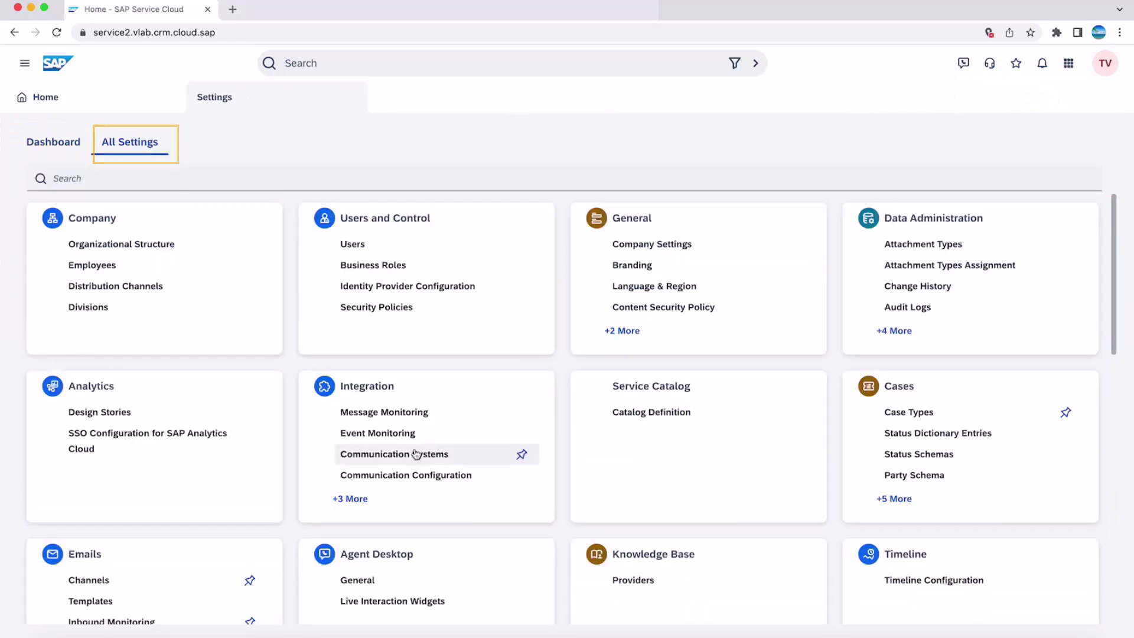
scroll(417, 452, down, 5)
click(393, 476)
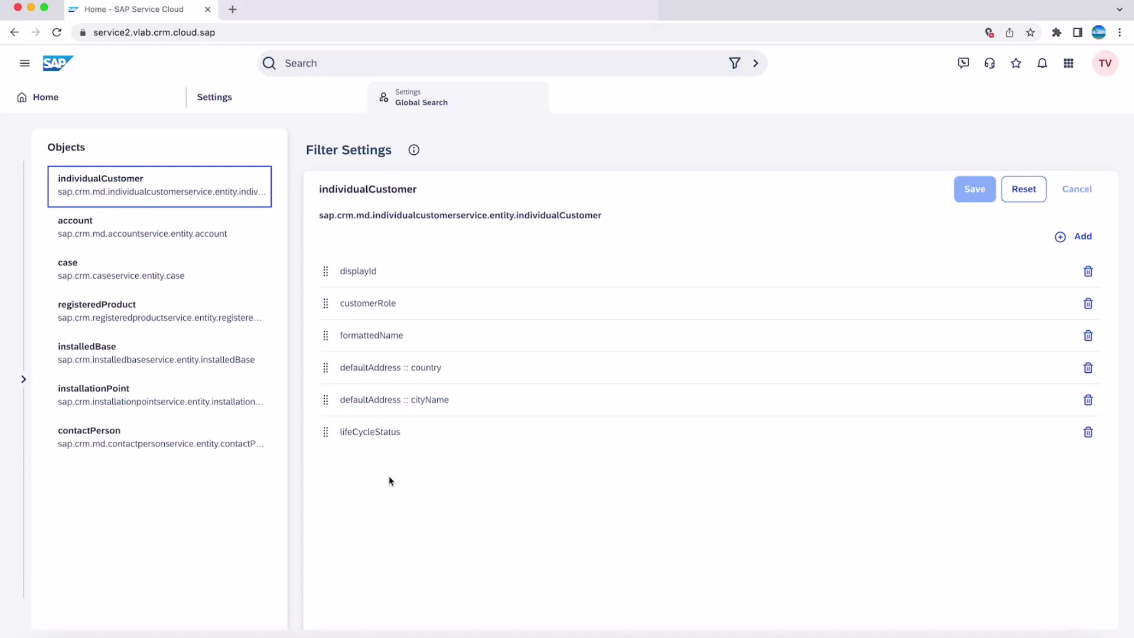
Add the Source (origin) field to the case object's filter fields, save, and close the settings.
click(157, 269)
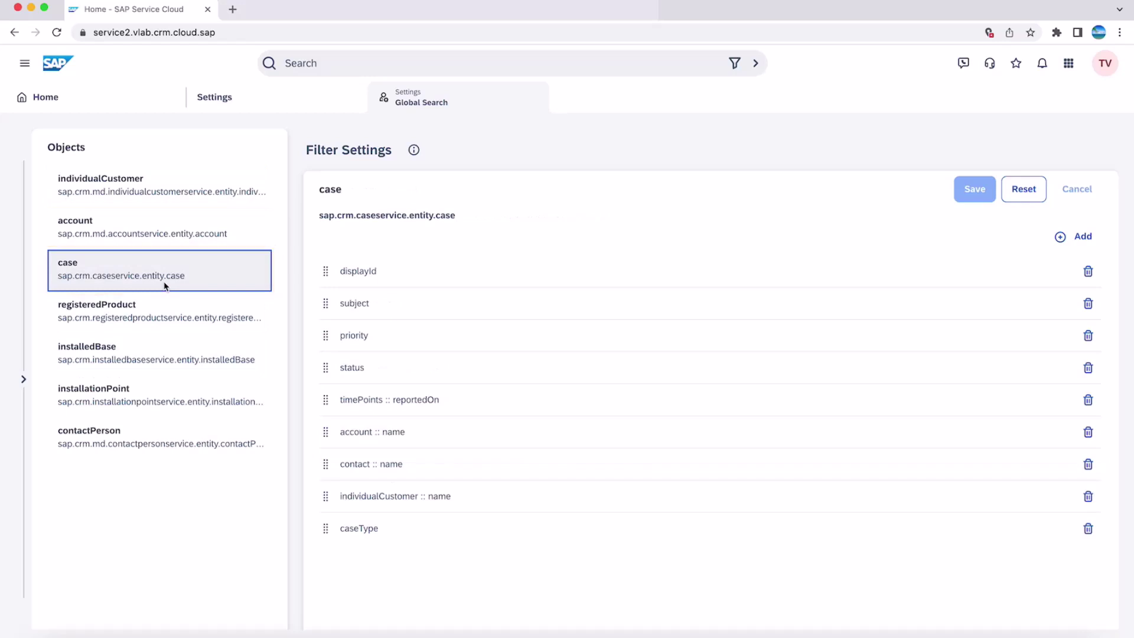
click(1074, 236)
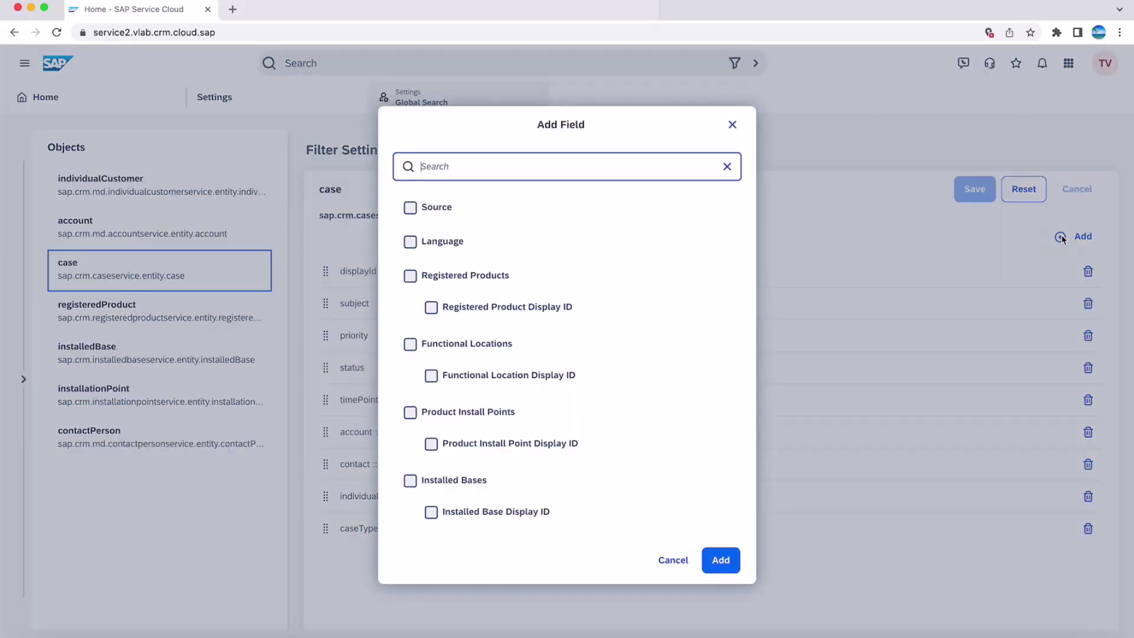
click(420, 212)
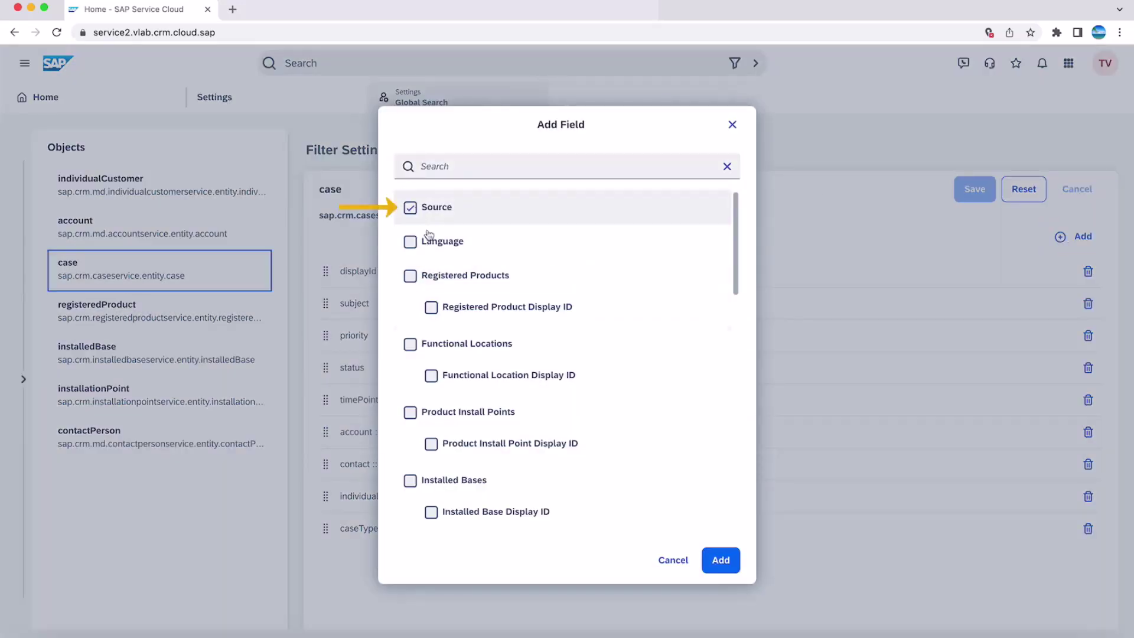
click(721, 560)
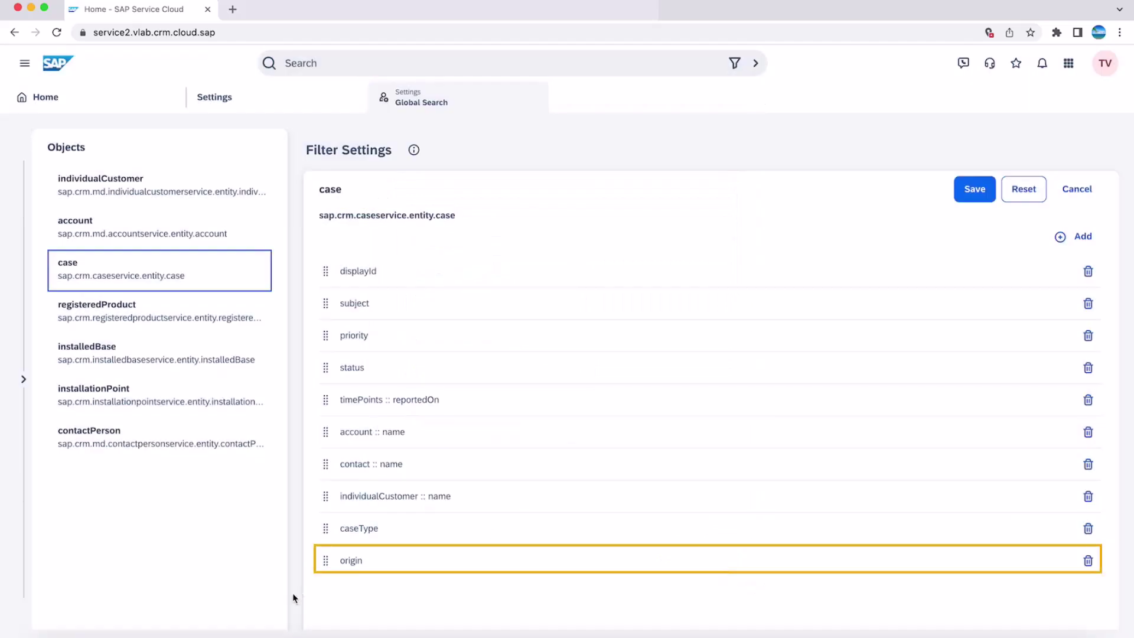
click(976, 194)
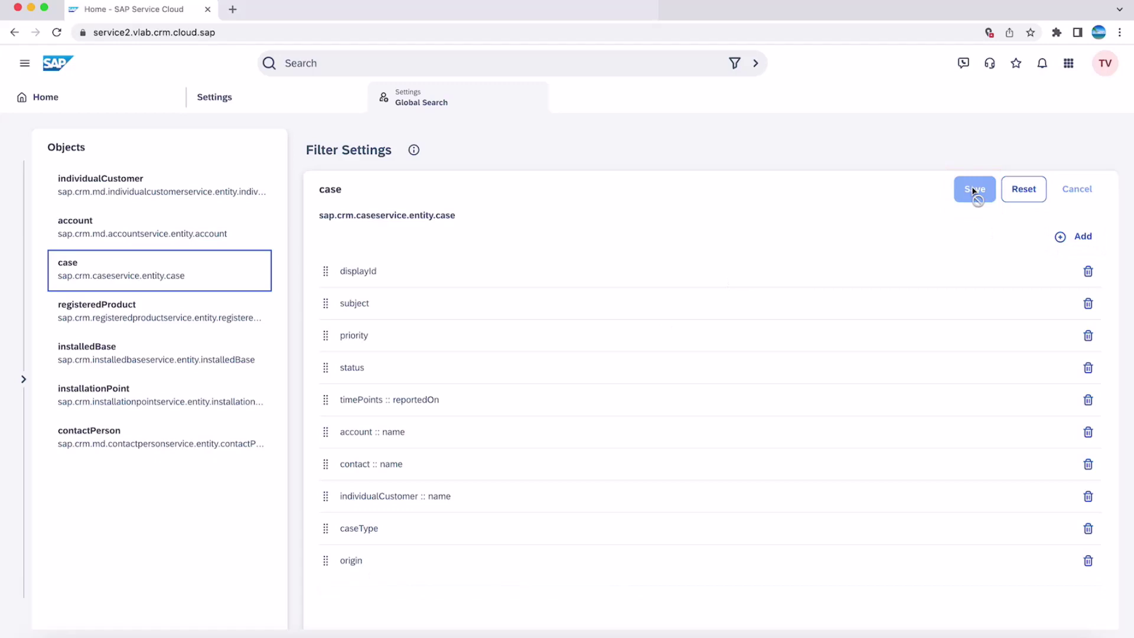
click(533, 98)
Open the Cases list and limit the global search to Cases only.
click(351, 98)
click(24, 75)
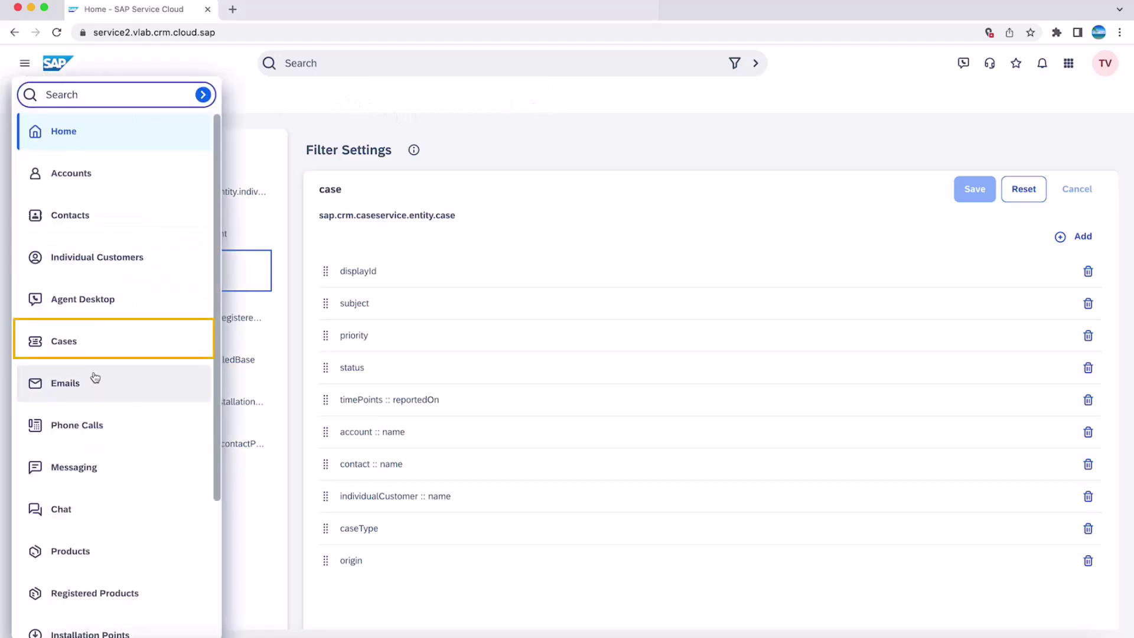
click(90, 345)
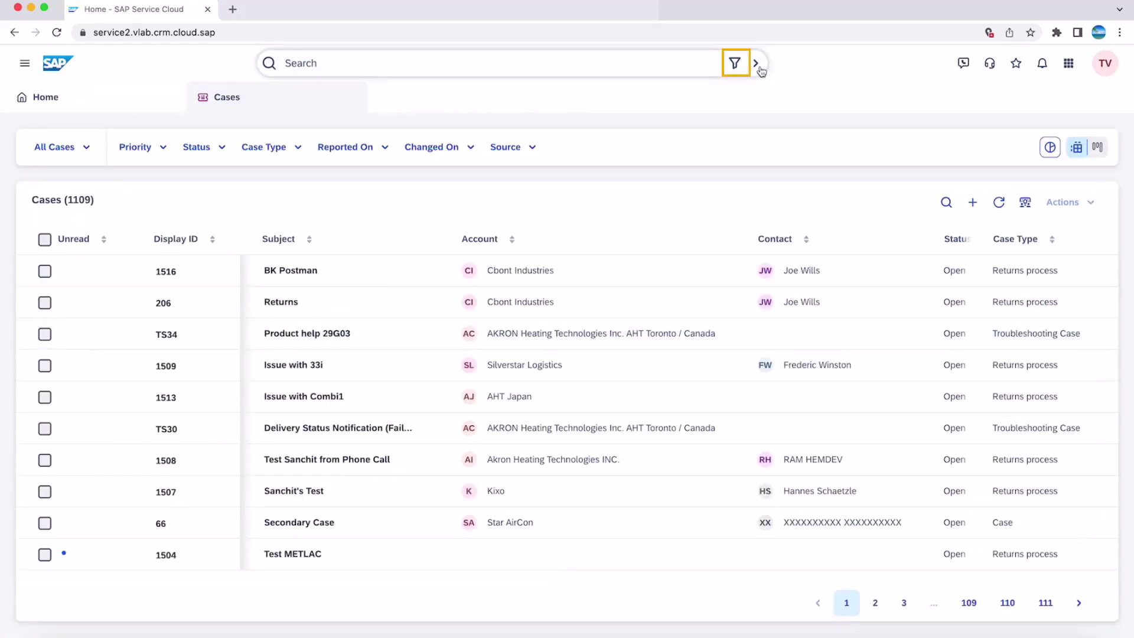
click(734, 63)
click(497, 184)
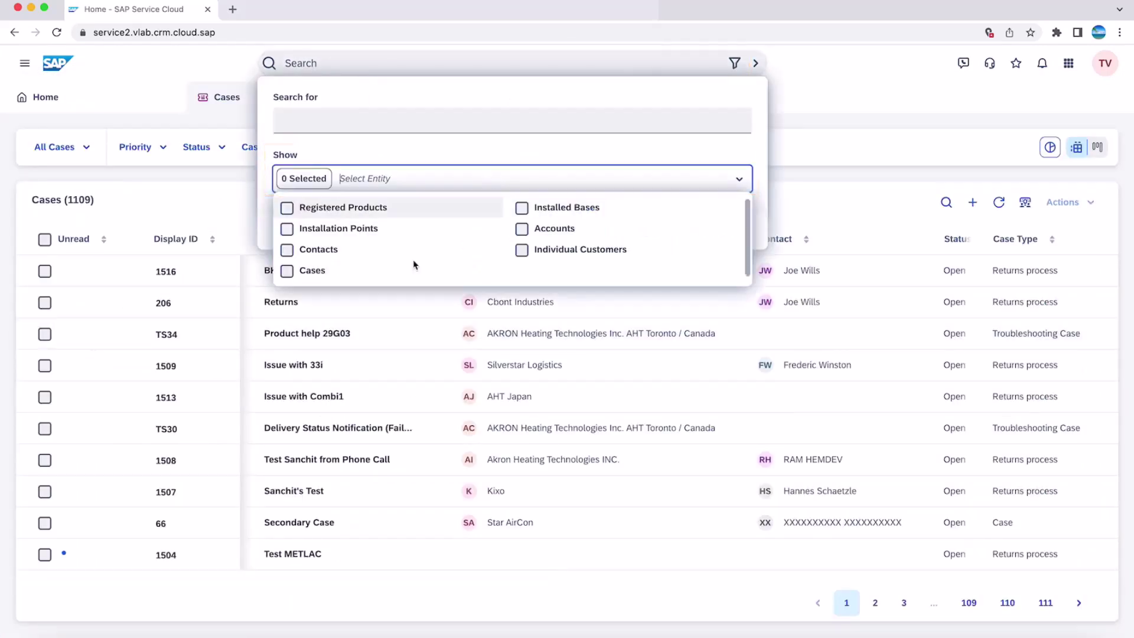
click(287, 271)
click(591, 492)
Add a Source filter row to the case search and apply it.
scroll(259, 469, down, 5)
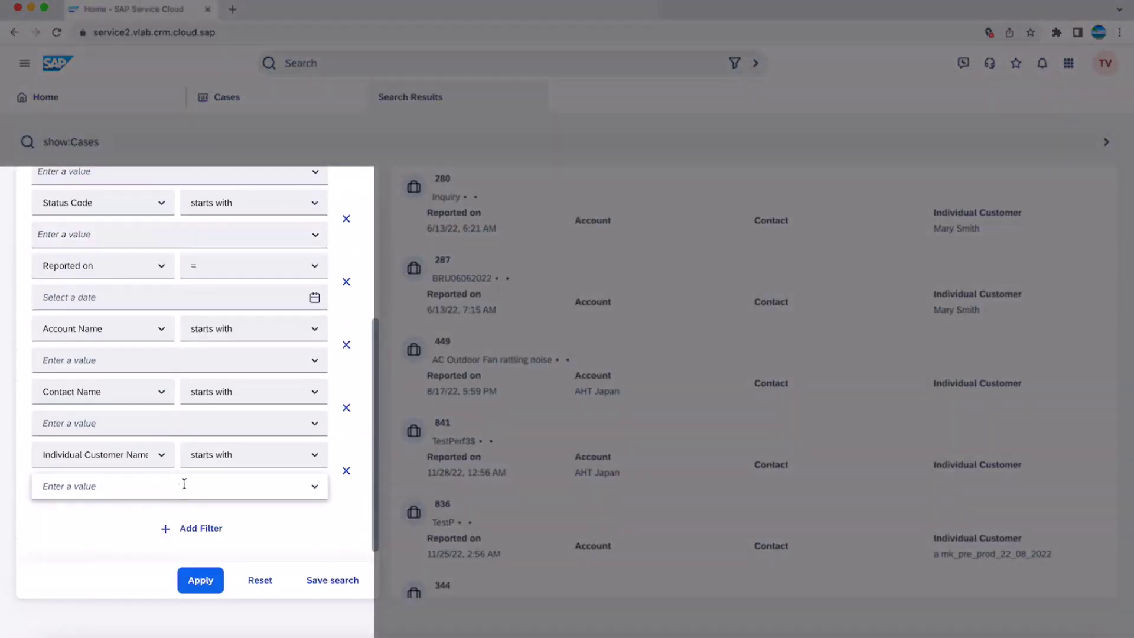
click(173, 528)
click(160, 520)
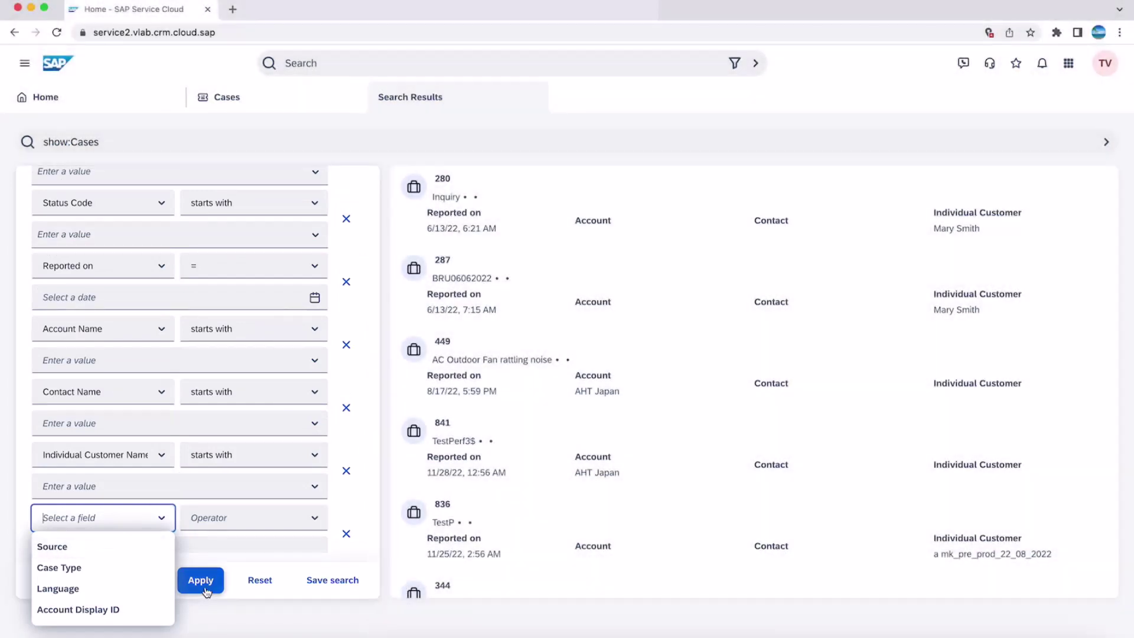
click(206, 590)
click(201, 594)
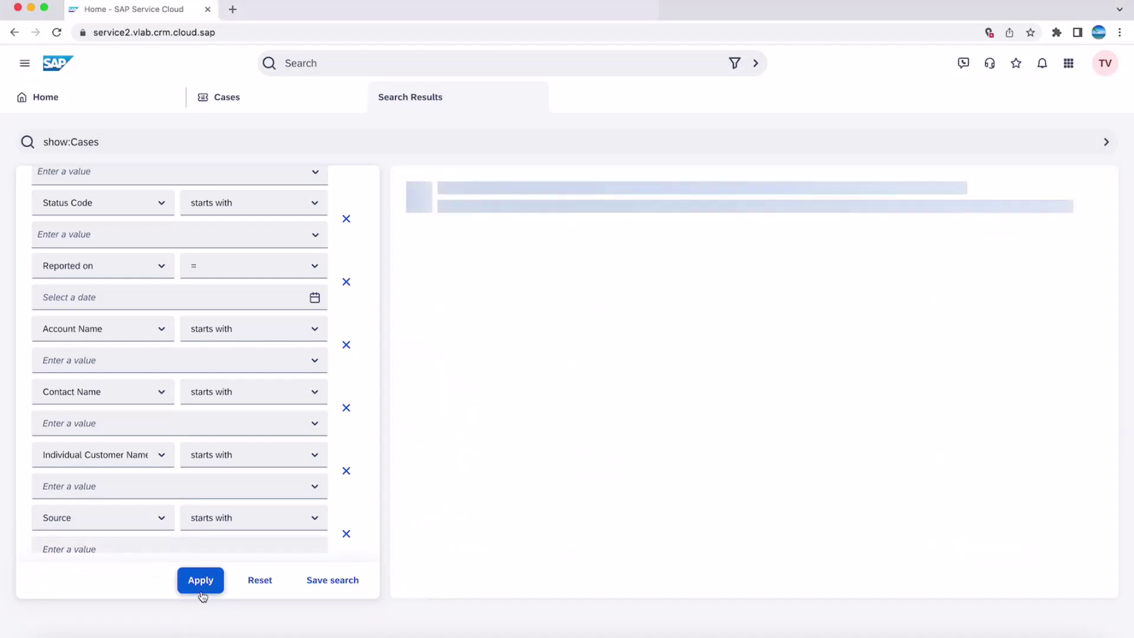